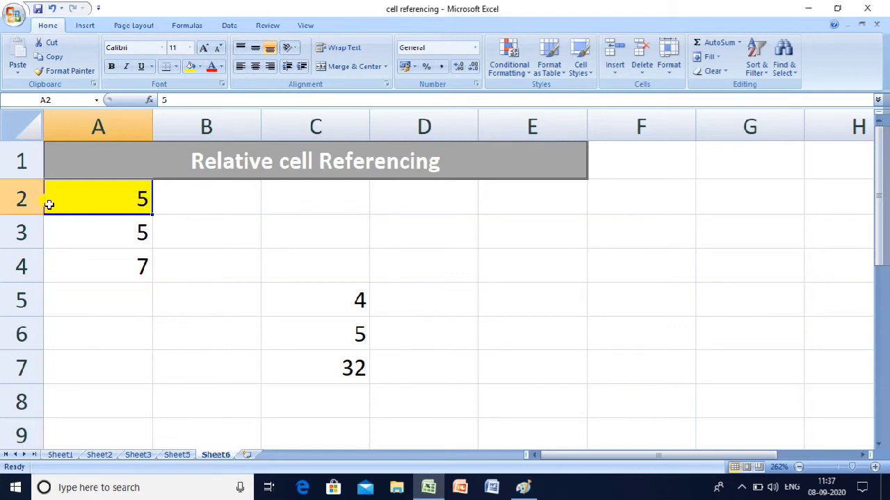
# Step: Enter the formula =A2+A3+A4 in cell A5 and check which cells it references
pyautogui.click(83, 230)
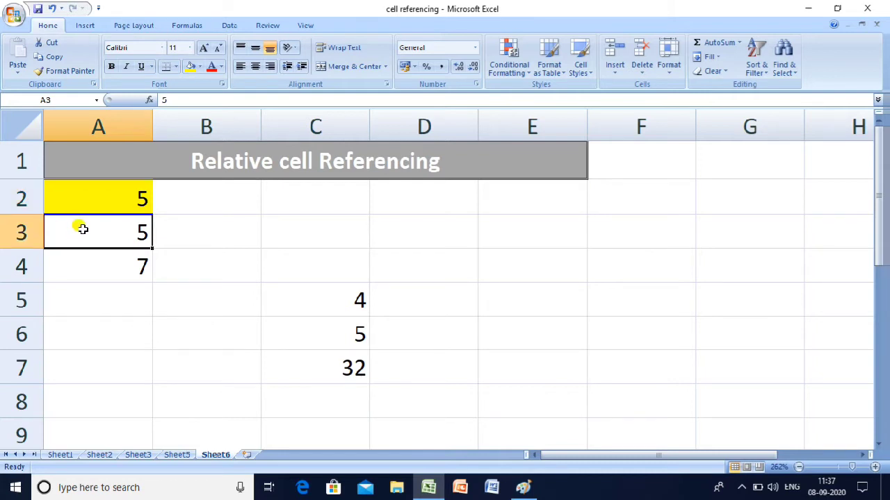
pyautogui.click(96, 265)
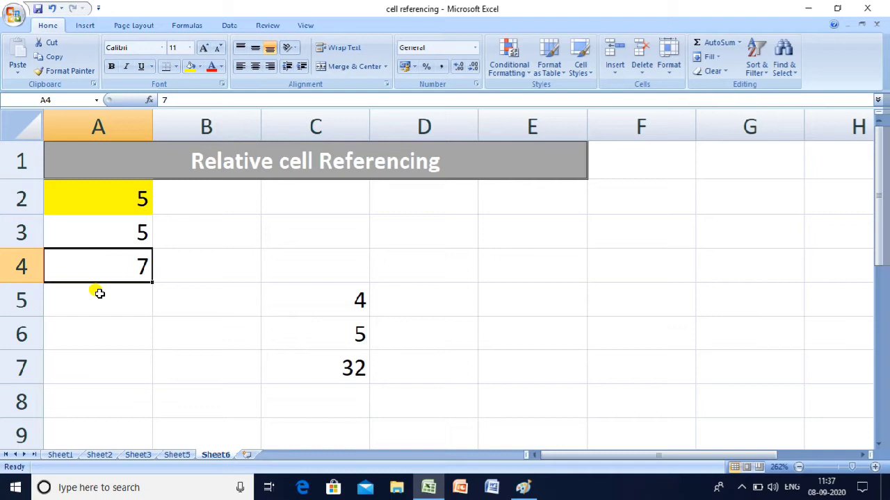
pyautogui.click(100, 293)
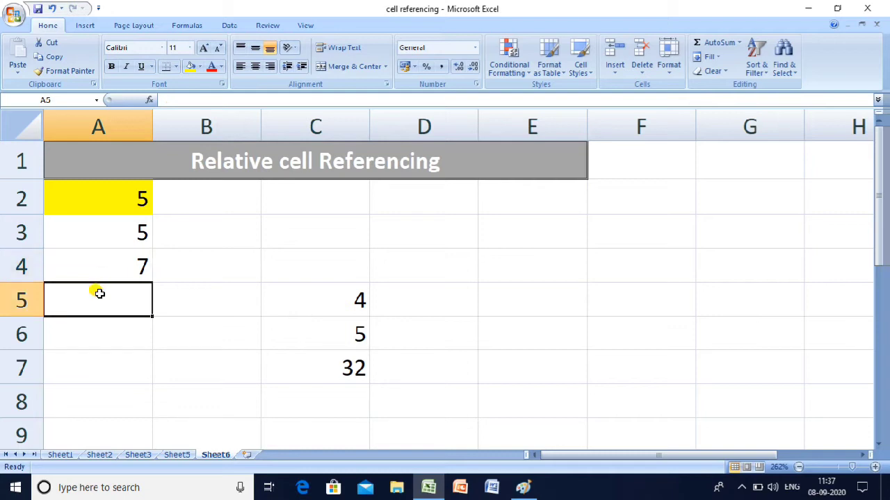
pyautogui.write('=a2+a2')
pyautogui.press('BackSpace')
pyautogui.write('3+a4')
pyautogui.press('Return')
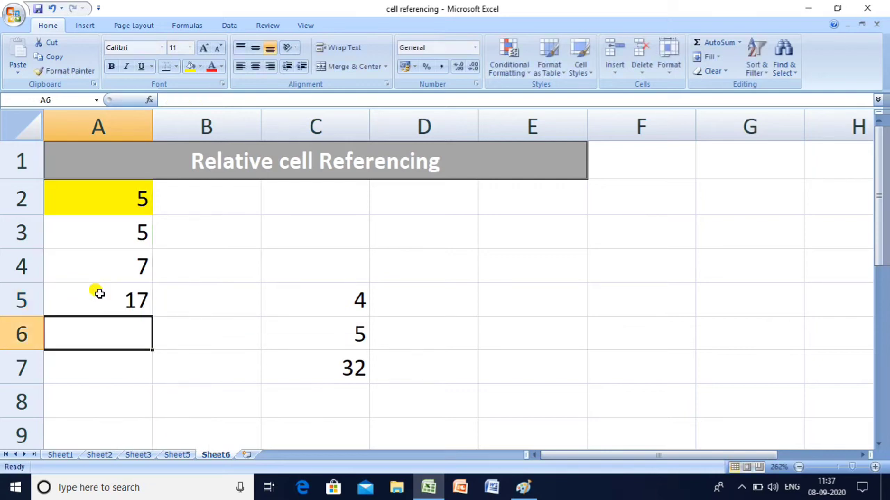
pyautogui.click(99, 293)
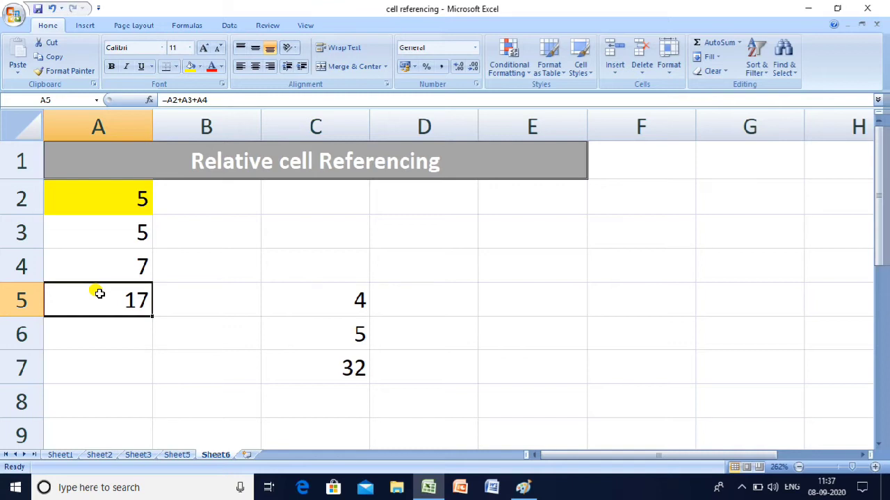
pyautogui.doubleClick(99, 294)
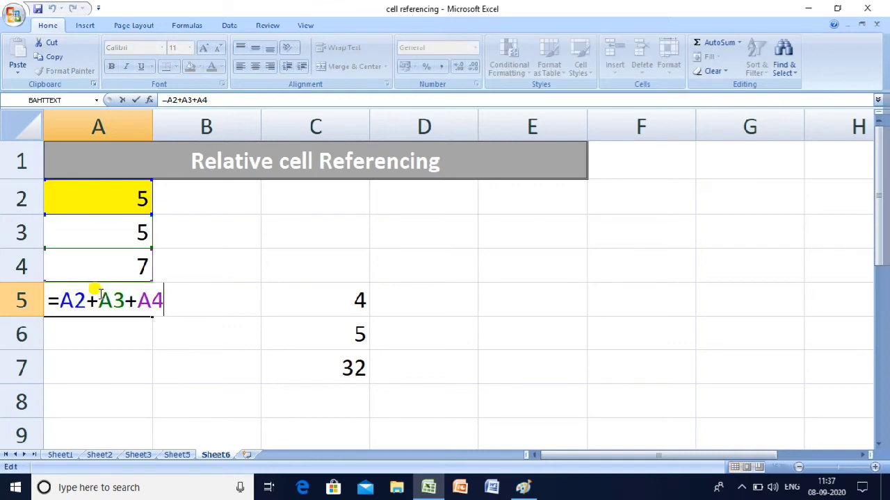
pyautogui.press('Return')
# Step: Copy the formula from A5 into C8 and inspect the cell references of the pasted formula
pyautogui.click(99, 293)
pyautogui.hotkey('ctrl', 'c')
pyautogui.press('Down')
pyautogui.press('Down')
pyautogui.press('Down')
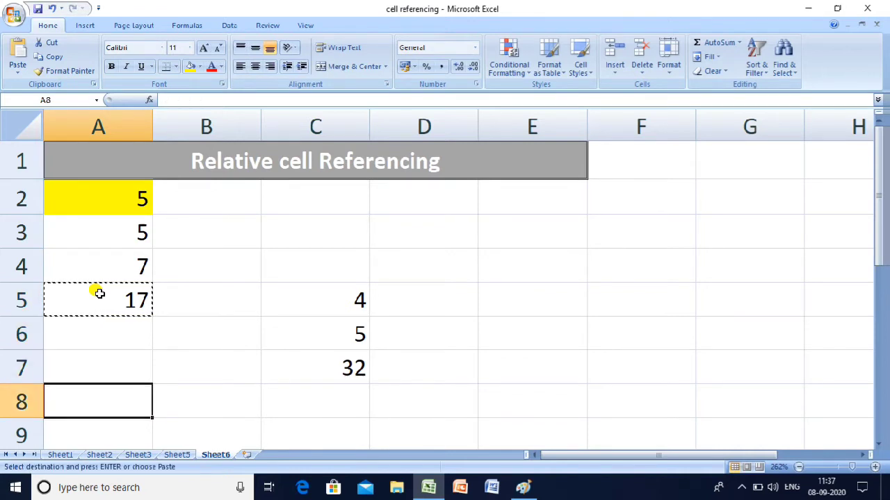
pyautogui.press('Right')
pyautogui.press('Right')
pyautogui.press('Right')
pyautogui.press('Left')
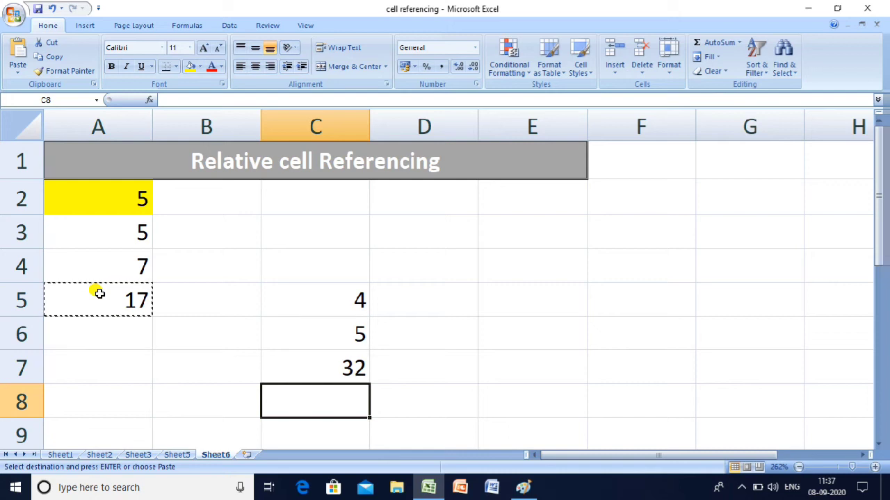
pyautogui.hotkey('ctrl', 'v')
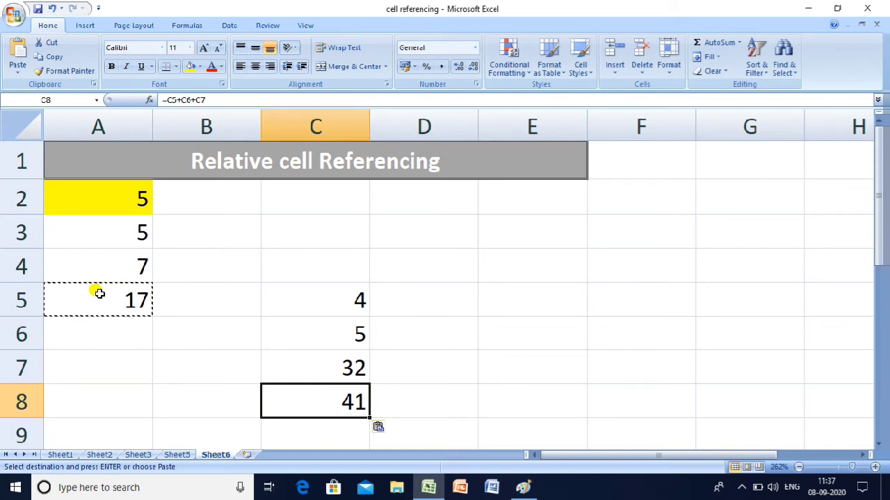
pyautogui.press('F2')
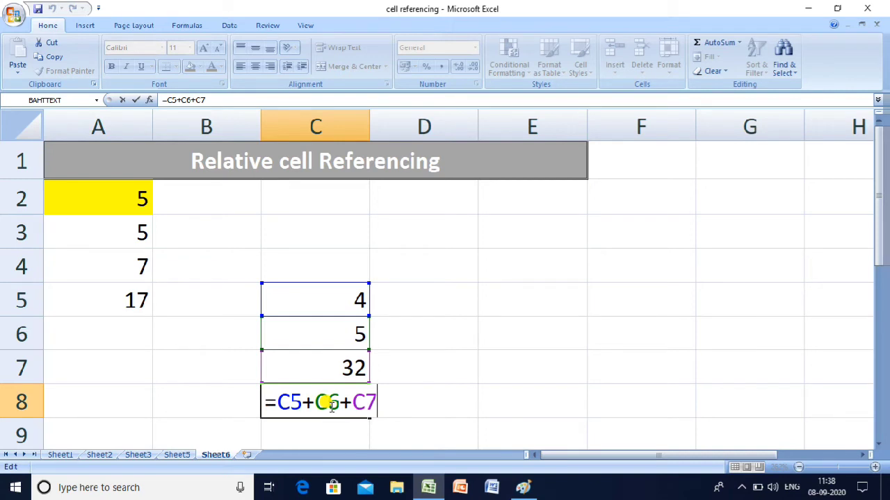
pyautogui.press('Return')
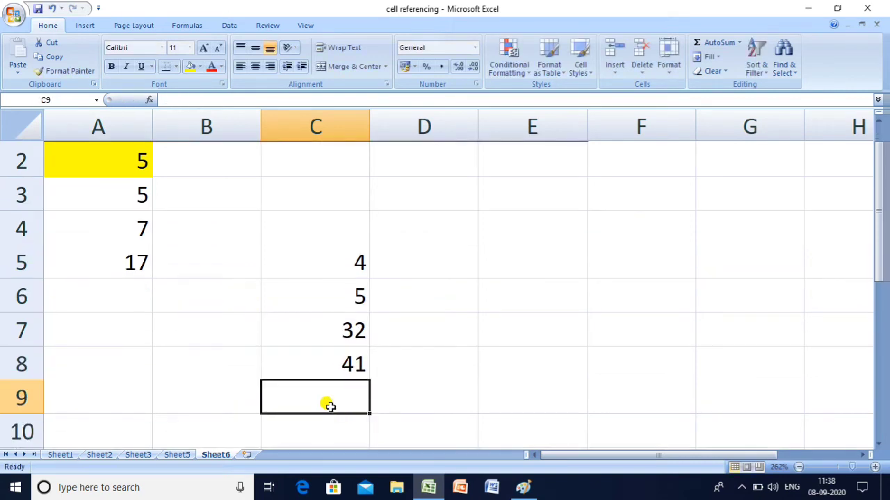
# Step: On Sheet2, enter the formula =C3+D3+E3 in F3 for the first student's total
pyautogui.click(99, 455)
pyautogui.press('Down')
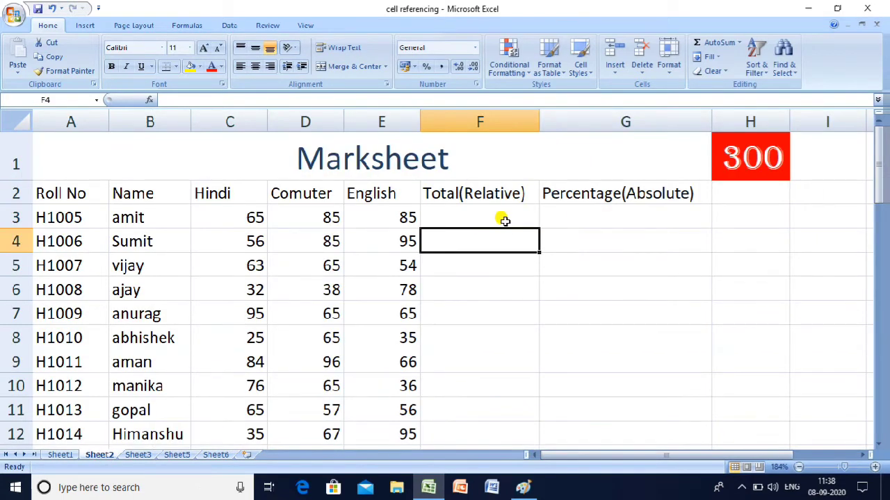
pyautogui.click(504, 221)
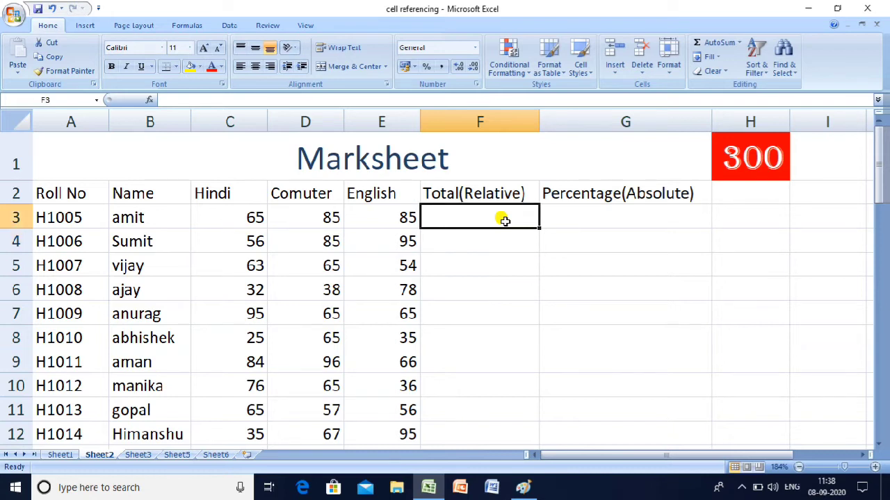
pyautogui.write('=c3+d3+e3')
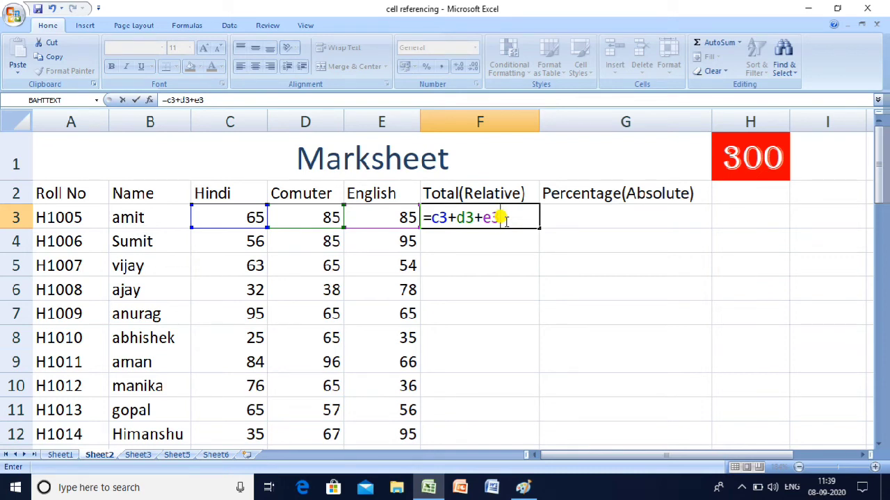
pyautogui.press('Return')
# Step: Fill the total formula from F3 down through F12 for the remaining students
pyautogui.click(504, 219)
pyautogui.hotkey('shift', 'Down')
pyautogui.hotkey('shift', 'Down')
pyautogui.hotkey('shift', 'Down')
pyautogui.hotkey('shift', 'Down')
pyautogui.hotkey('shift', 'Down')
pyautogui.hotkey('shift', 'Down')
pyautogui.hotkey('shift', 'Down')
pyautogui.hotkey('shift', 'Down')
pyautogui.hotkey('shift', 'Down')
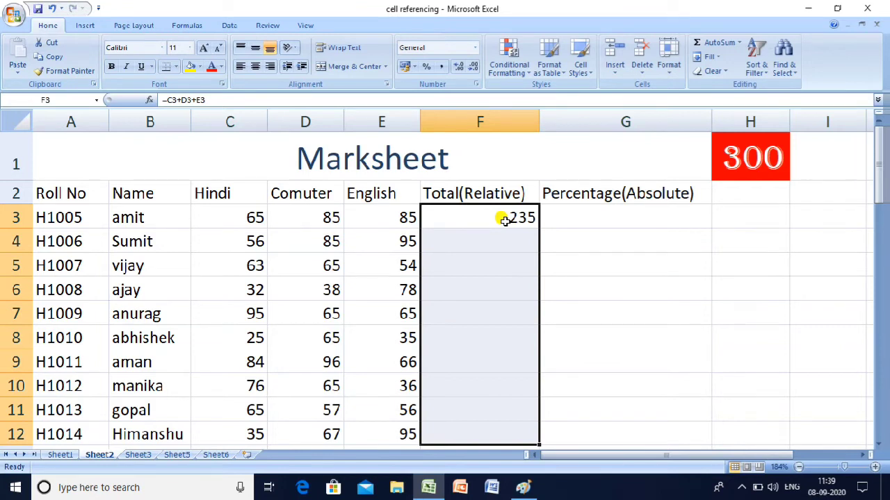
pyautogui.hotkey('ctrl', 'd')
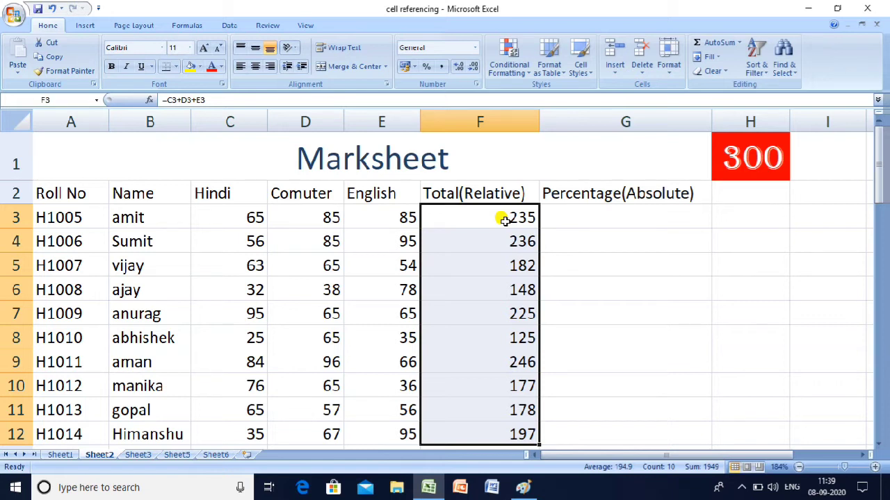
# Step: Examine the filled formulas in the Total(Relative) column to compare their row references
pyautogui.press('Down')
pyautogui.press('Down')
pyautogui.press('Down')
pyautogui.press('Down')
pyautogui.press('Down')
pyautogui.press('Down')
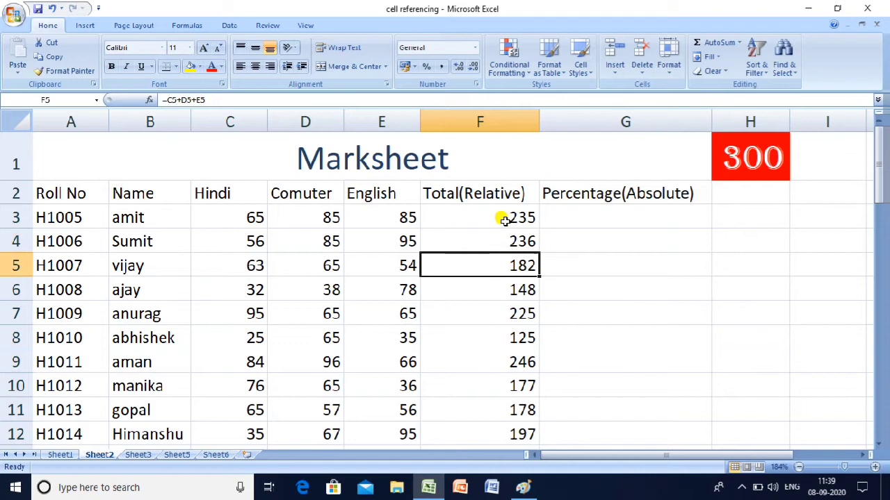
pyautogui.press('Down')
pyautogui.press('Down')
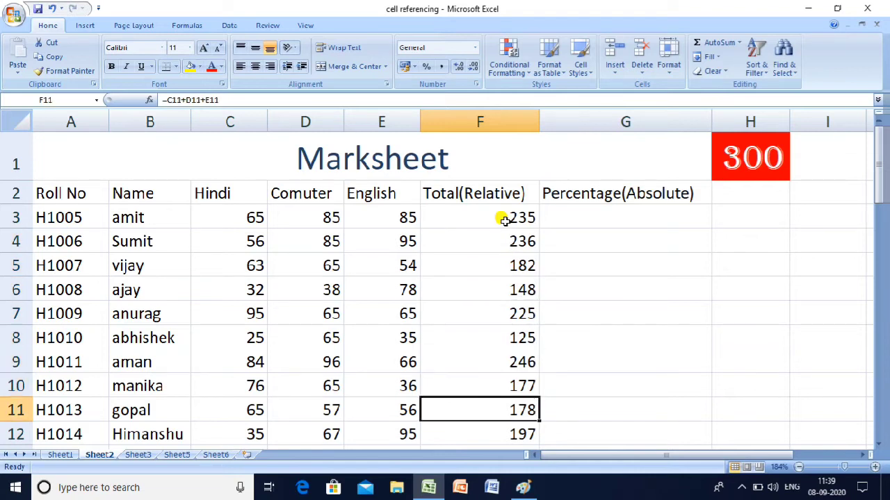
pyautogui.press('Up')
pyautogui.press('Up')
pyautogui.press('Up')
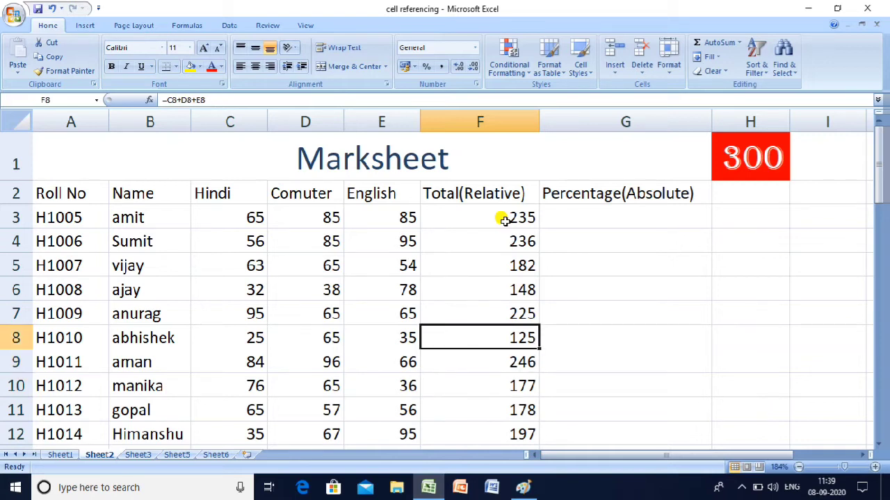
# Step: Show all formulas in the marksheet, review the references in the Total(Relative) column, and switch back to values
pyautogui.hotkey('ctrl', '`')
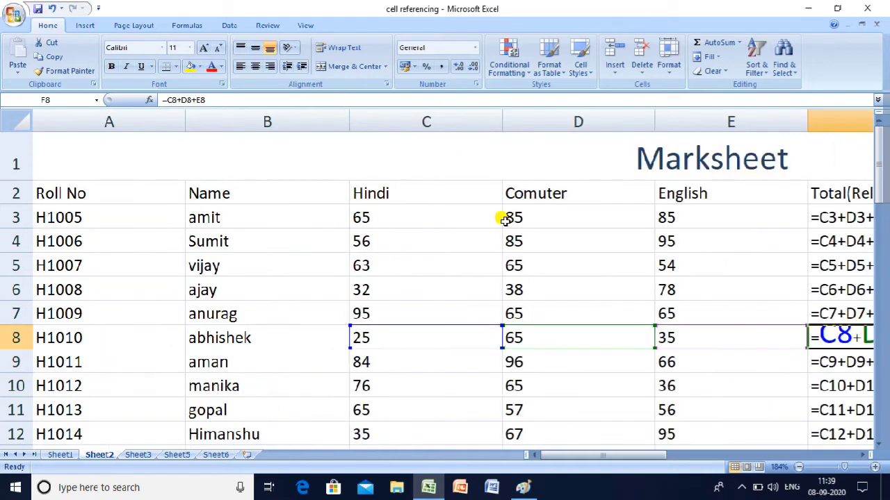
pyautogui.press('Right')
pyautogui.press('Right')
pyautogui.press('Left')
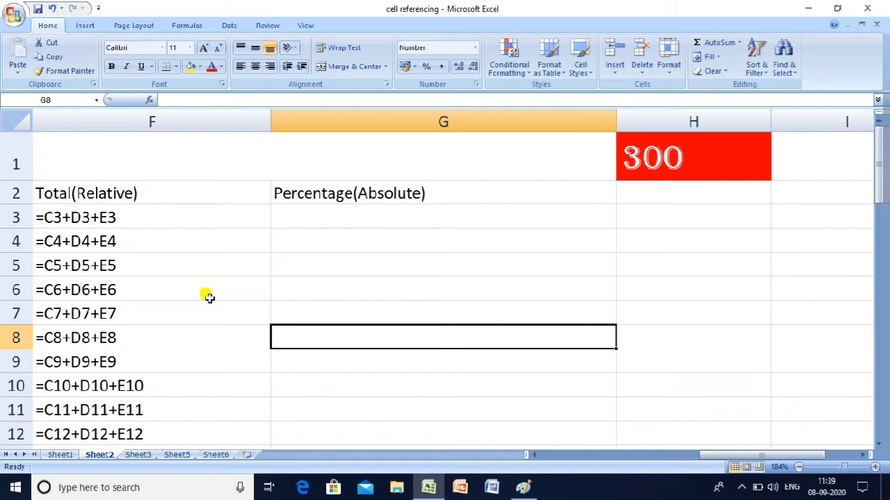
pyautogui.click(539, 458)
pyautogui.click(539, 458)
pyautogui.click(538, 457)
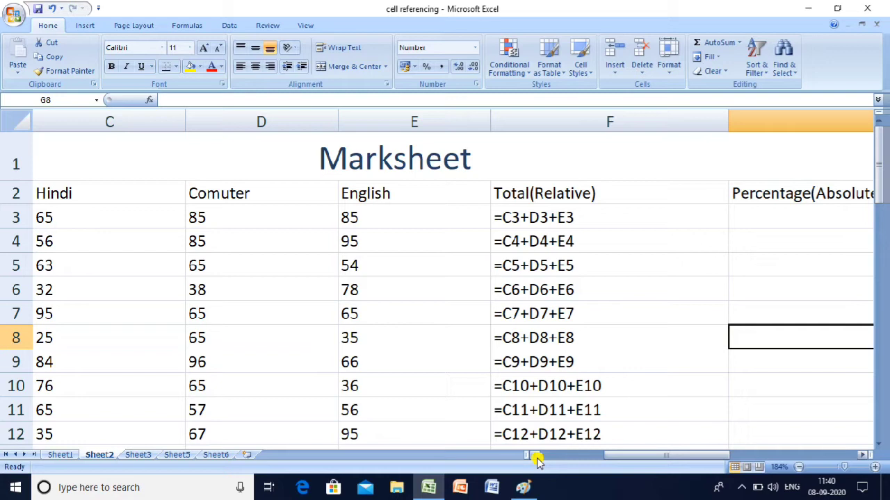
pyautogui.hotkey('ctrl', '`')
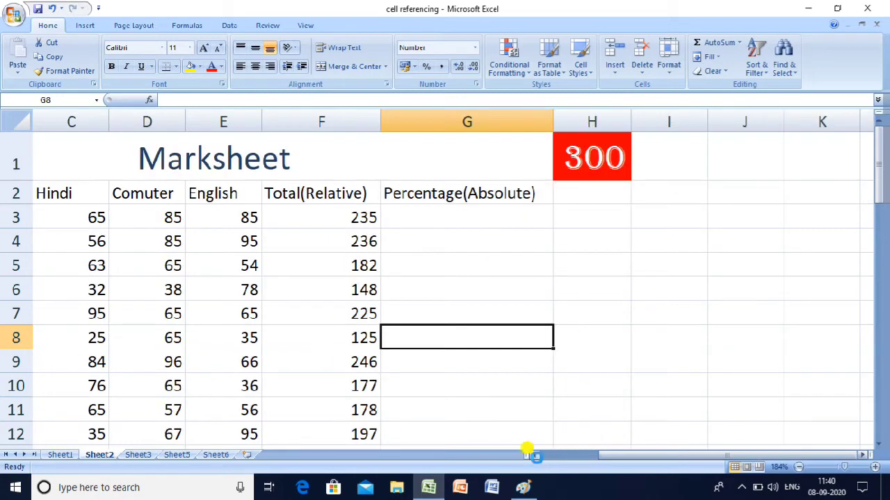
# Step: Enter the formula =F3*100/H1 in G3 for the first student's percentage
pyautogui.press('Up')
pyautogui.press('Up')
pyautogui.press('Up')
pyautogui.press('Up')
pyautogui.press('Up')
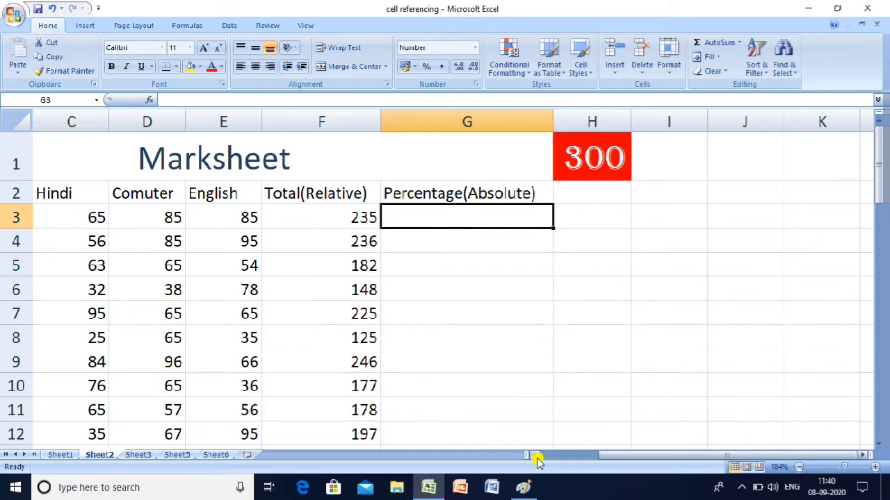
pyautogui.write('=')
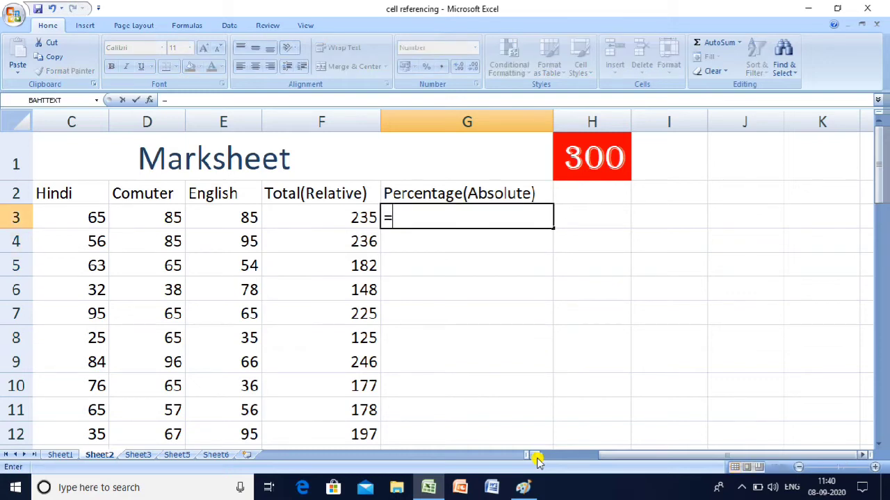
pyautogui.write('f3')
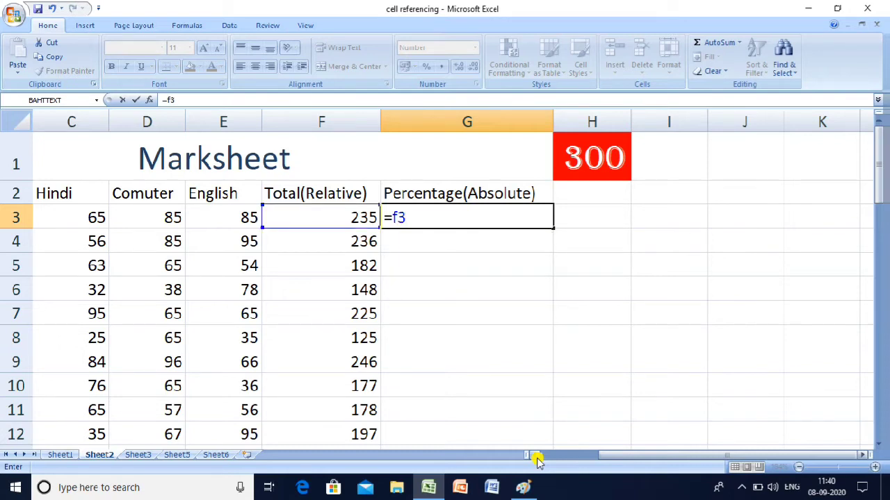
pyautogui.write('*1000')
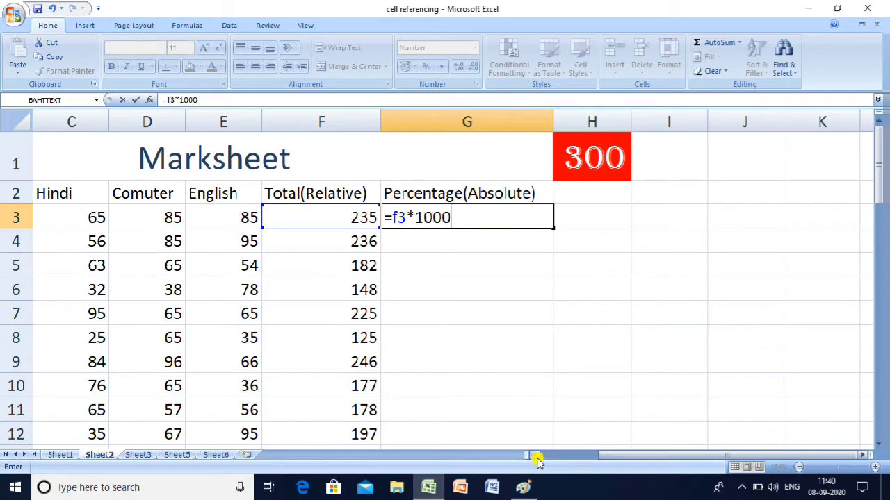
pyautogui.press('BackSpace')
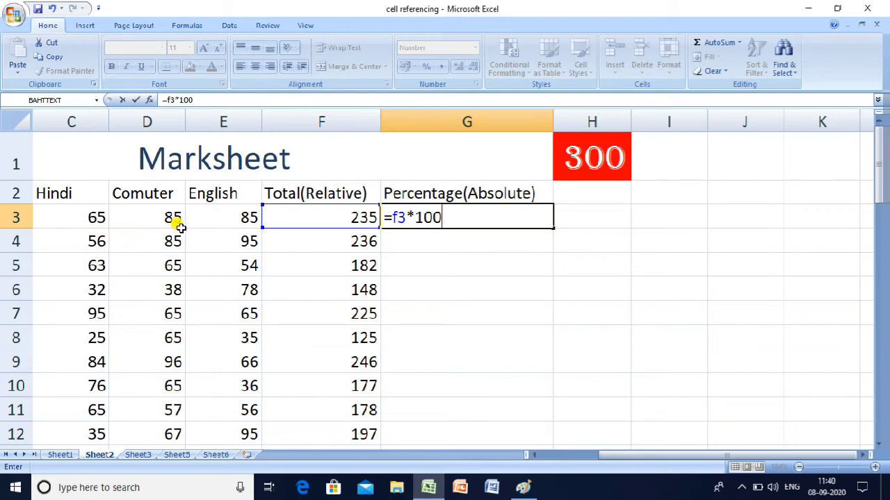
pyautogui.write('/')
pyautogui.click(594, 150)
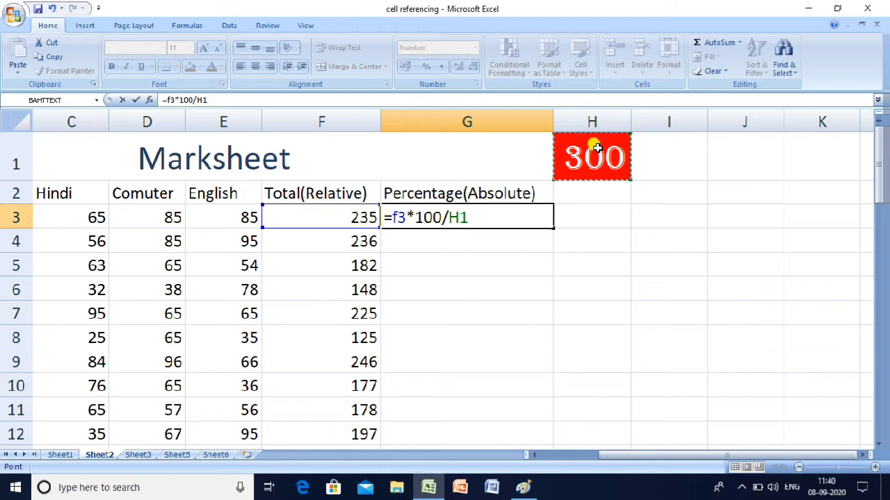
pyautogui.press('Return')
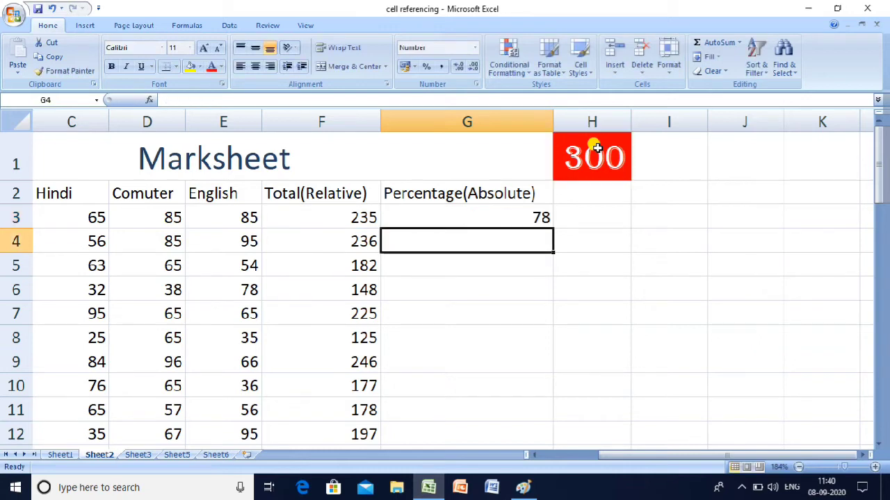
# Step: Fill the percentage formula from G3 down through G12 and check the copied formula in G4
pyautogui.press('Up')
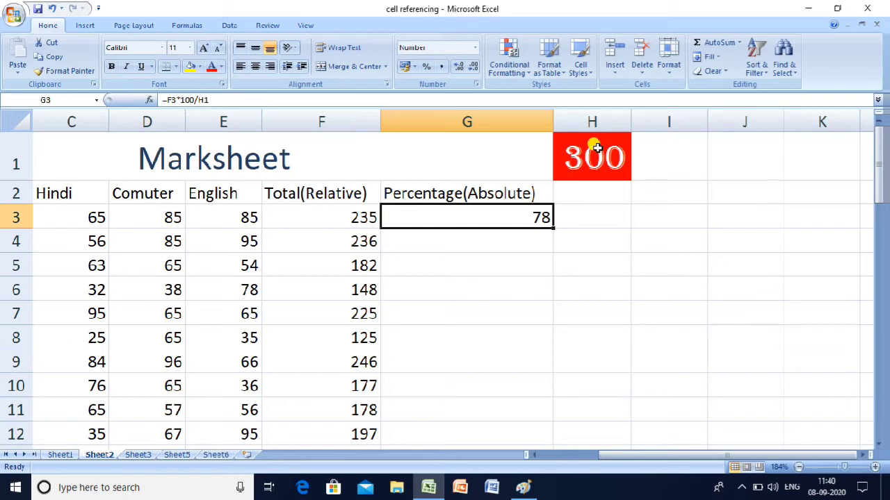
pyautogui.hotkey('shift', 'Down')
pyautogui.hotkey('shift', 'Down')
pyautogui.hotkey('shift', 'Down')
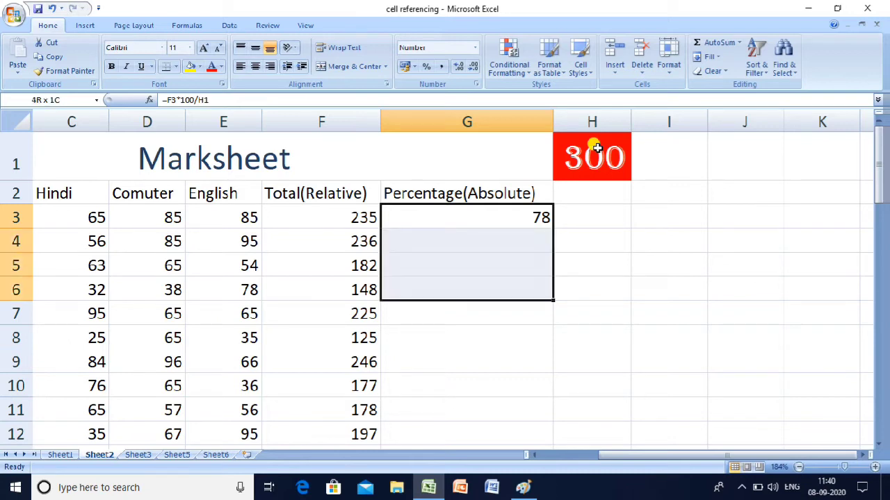
pyautogui.hotkey('shift', 'Down')
pyautogui.hotkey('shift', 'Down')
pyautogui.hotkey('shift', 'Down')
pyautogui.hotkey('shift', 'Down')
pyautogui.hotkey('shift', 'Down')
pyautogui.hotkey('shift', 'Down')
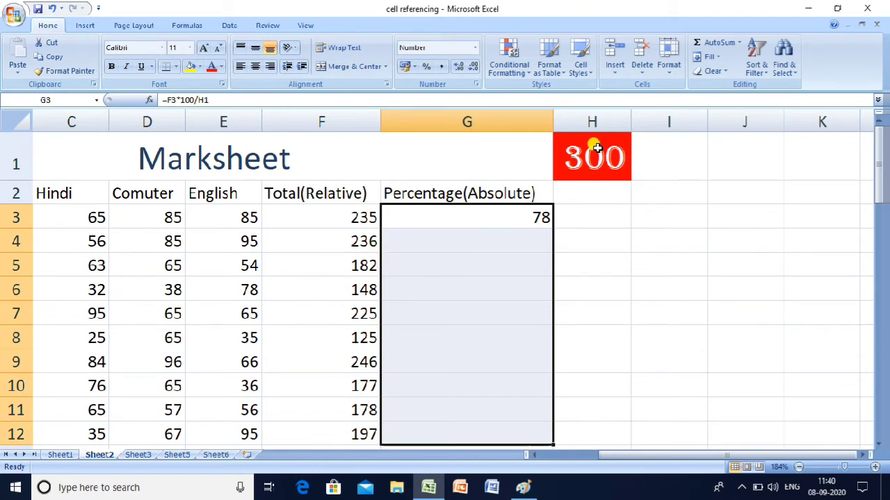
pyautogui.hotkey('ctrl', 'd')
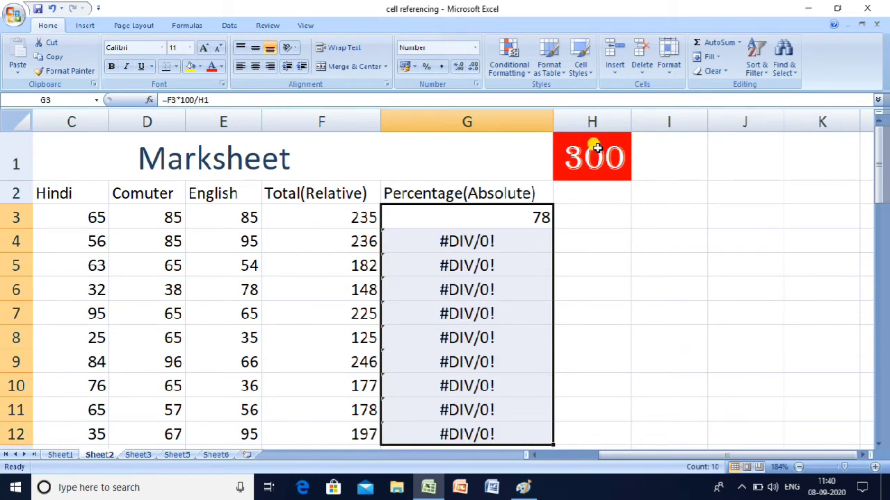
pyautogui.press('Down')
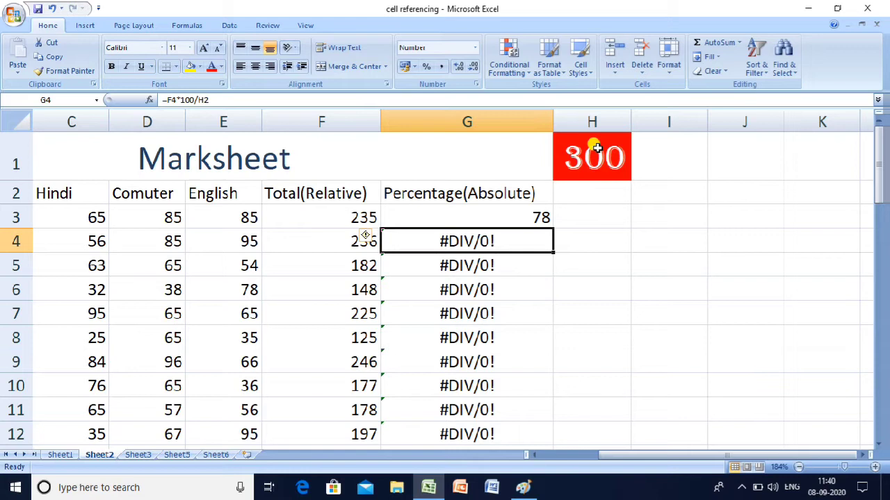
# Step: Examine the copied percentage formulas in G4 through G9 to see how their references to H1 shift
pyautogui.press('Down')
pyautogui.press('Down')
pyautogui.press('Down')
pyautogui.press('Down')
pyautogui.press('Down')
pyautogui.press('Down')
pyautogui.press('Down')
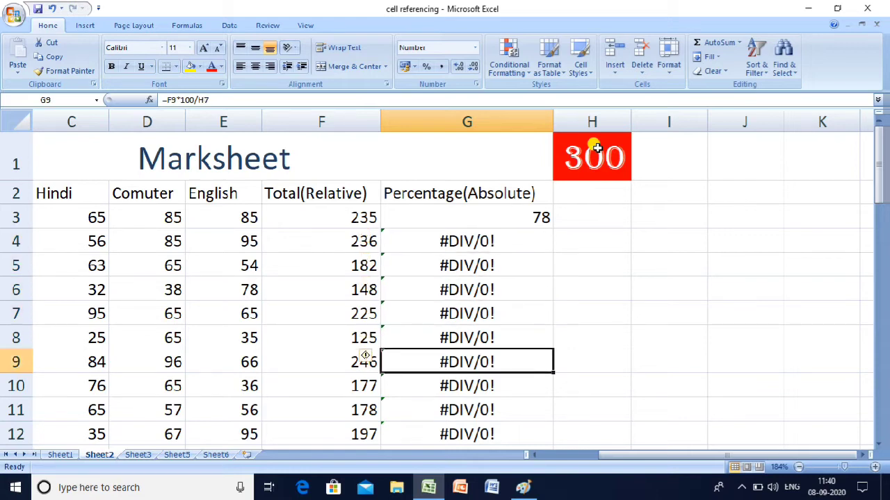
pyautogui.press('Up')
pyautogui.press('Up')
pyautogui.press('Up')
pyautogui.press('Up')
pyautogui.press('Up')
pyautogui.press('Up')
pyautogui.press('Up')
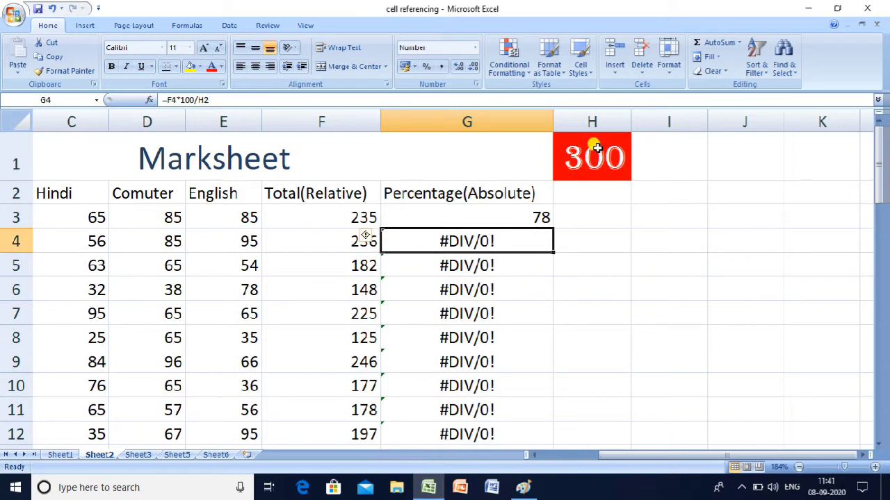
# Step: Show all formulas in the marksheet, review the H references in the Percentage(Absolute) column, and switch back to values
pyautogui.hotkey('ctrl', '`')
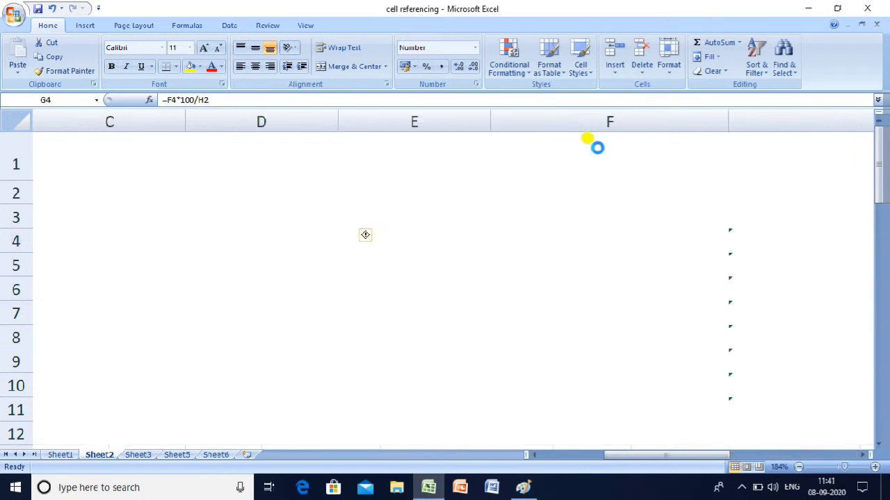
pyautogui.press('Up')
pyautogui.press('Up')
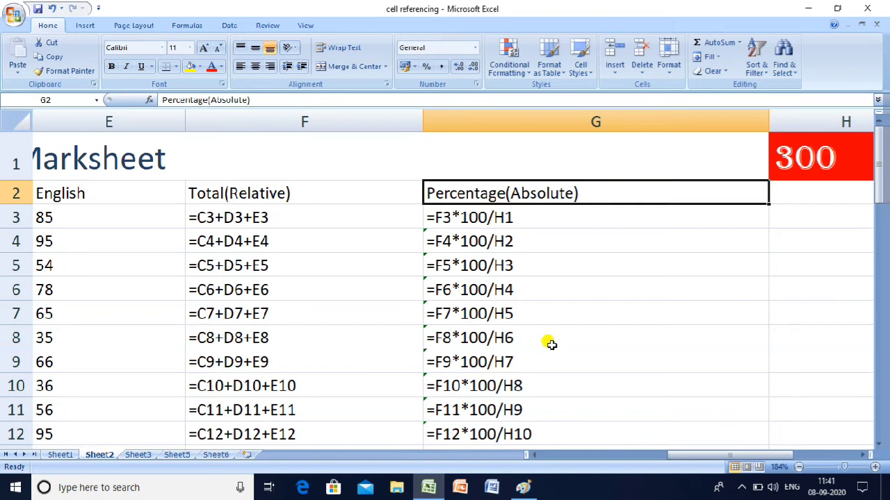
pyautogui.click(849, 217)
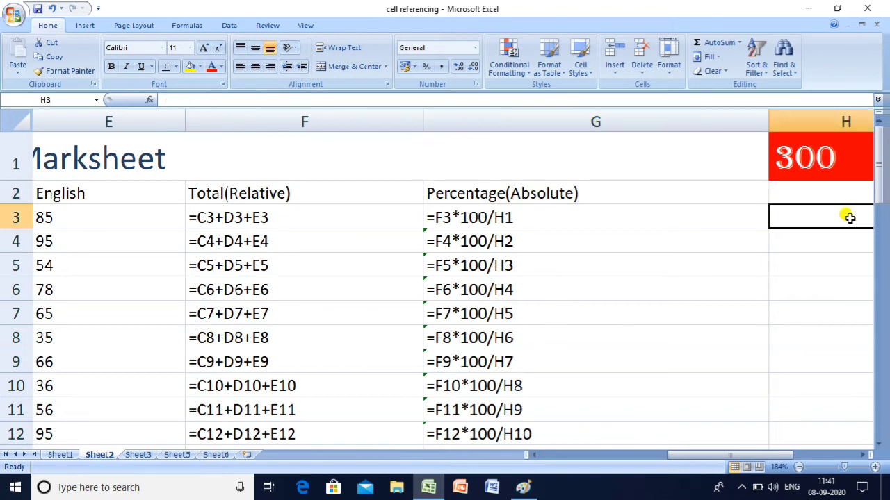
pyautogui.hotkey('ctrl', '`')
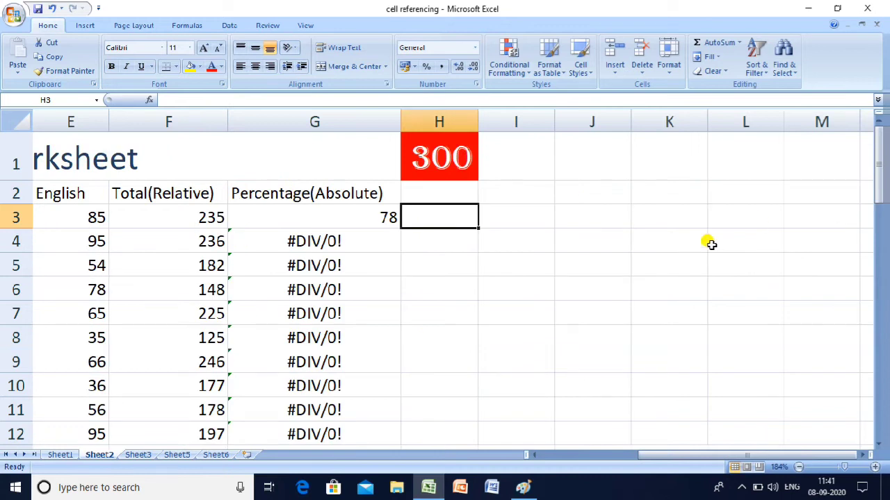
# Step: Make the H1 reference absolute in G3 so the formula reads =F3*100/$H$1
pyautogui.click(310, 218)
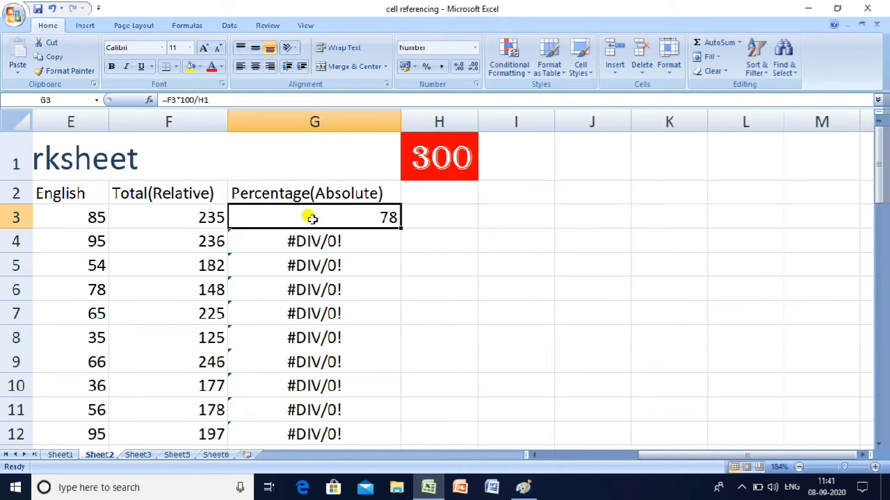
pyautogui.doubleClick(312, 218)
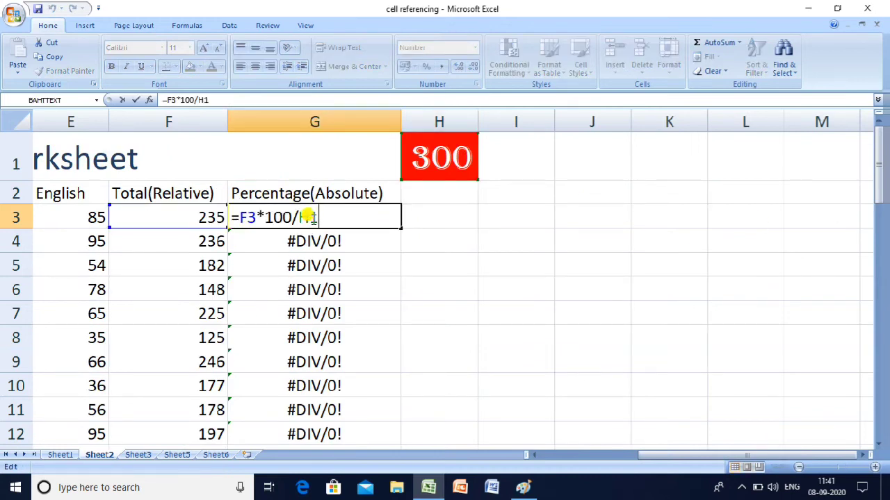
pyautogui.press('F4')
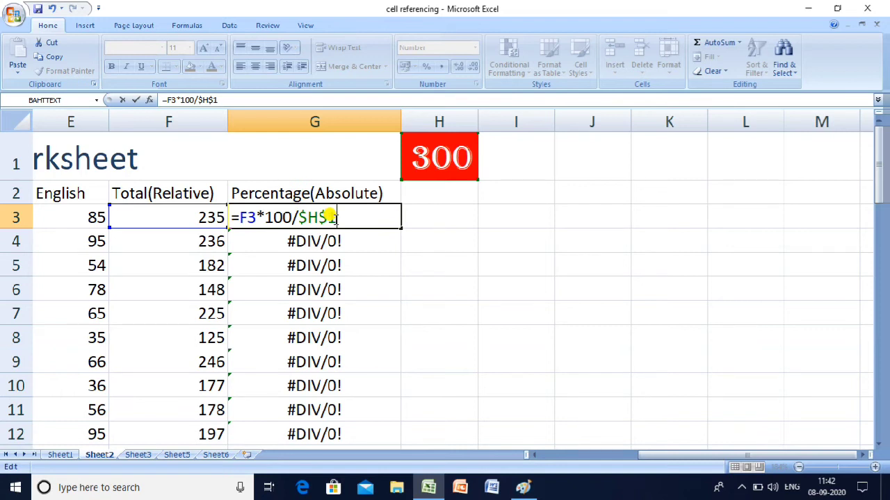
pyautogui.press('Return')
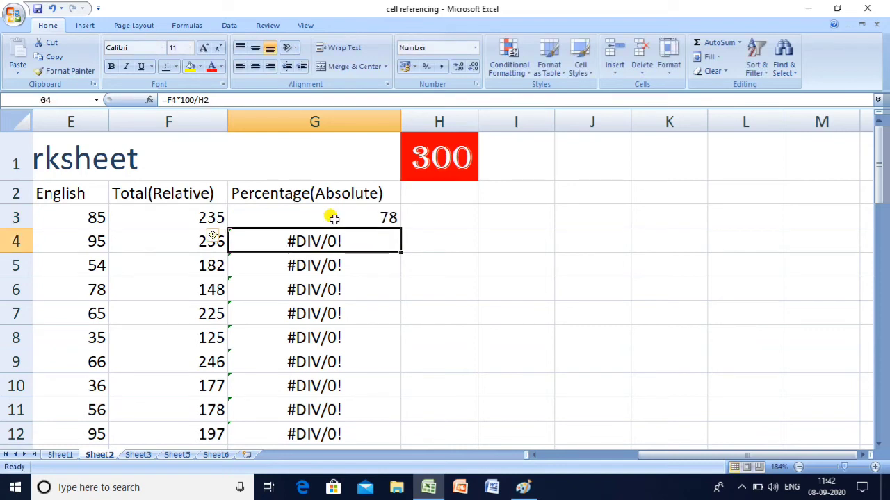
# Step: Fill the corrected percentage formula from G3 down through G12
pyautogui.click(334, 219)
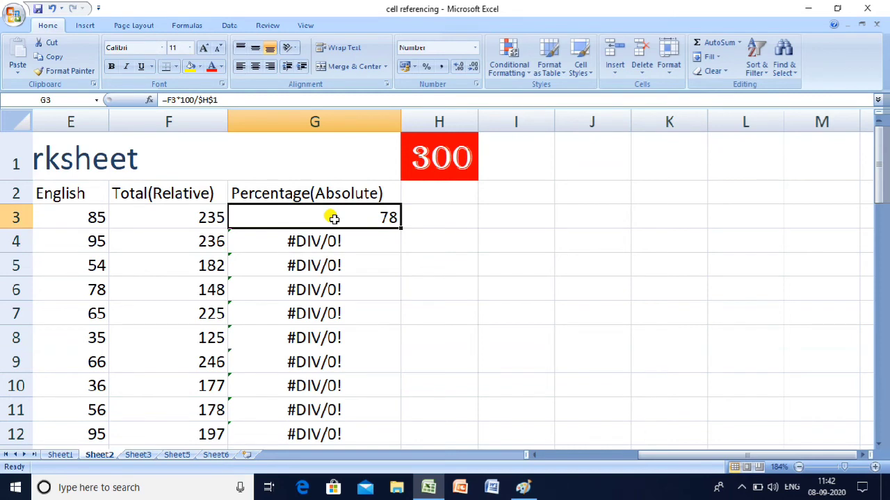
pyautogui.hotkey('shift', 'Down')
pyautogui.hotkey('shift', 'Down')
pyautogui.hotkey('shift', 'Down')
pyautogui.hotkey('shift', 'Down')
pyautogui.hotkey('shift', 'Down')
pyautogui.hotkey('shift', 'Down')
pyautogui.hotkey('shift', 'Down')
pyautogui.hotkey('shift', 'Down')
pyautogui.hotkey('shift', 'Down')
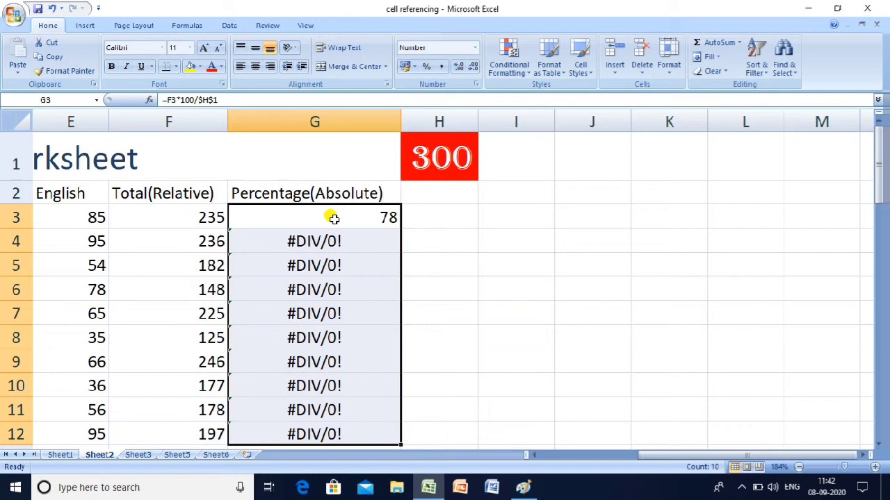
pyautogui.hotkey('ctrl', 'd')
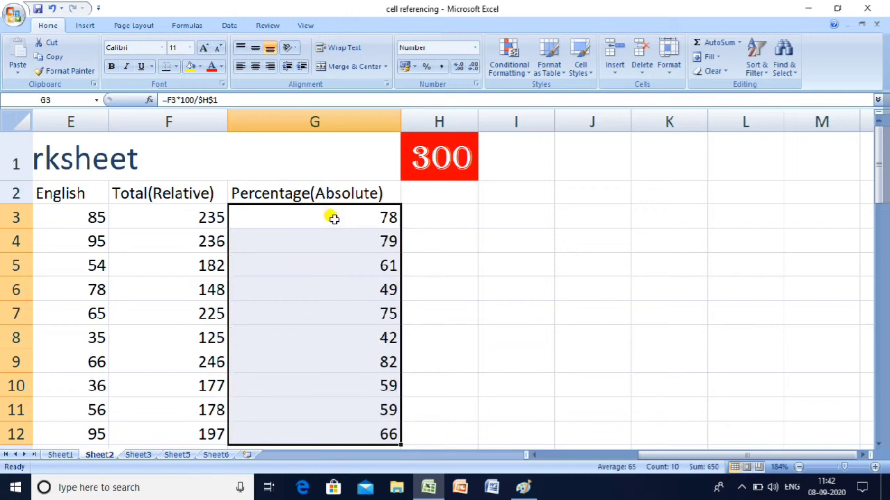
# Step: Inspect the copied percentage formula in G4 to check its relative and absolute references
pyautogui.press('Left')
pyautogui.press('Down')
pyautogui.press('Right')
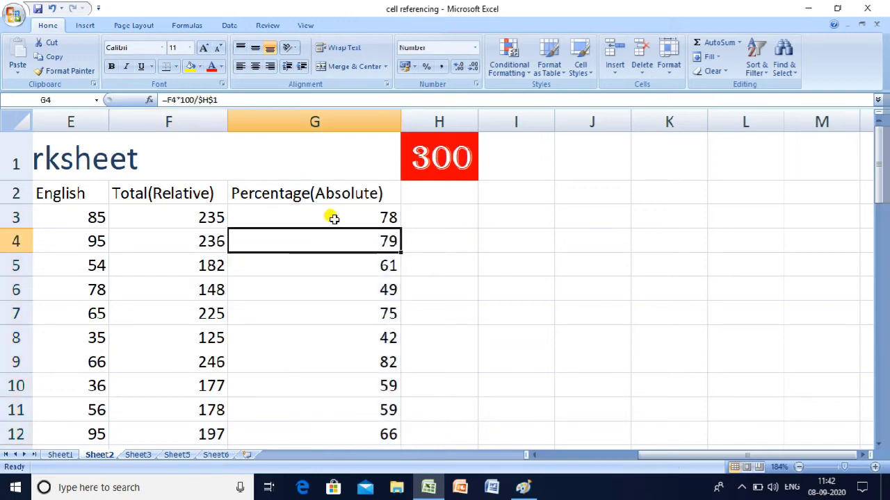
pyautogui.press('F2')
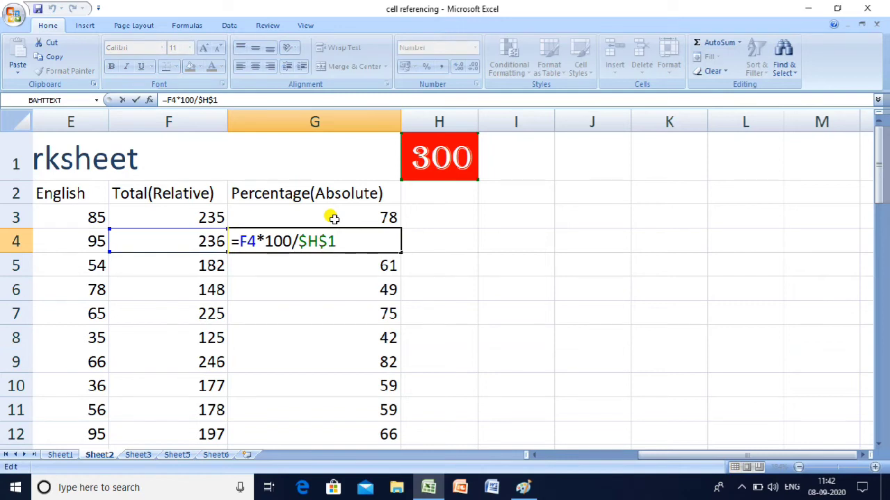
pyautogui.press('Return')
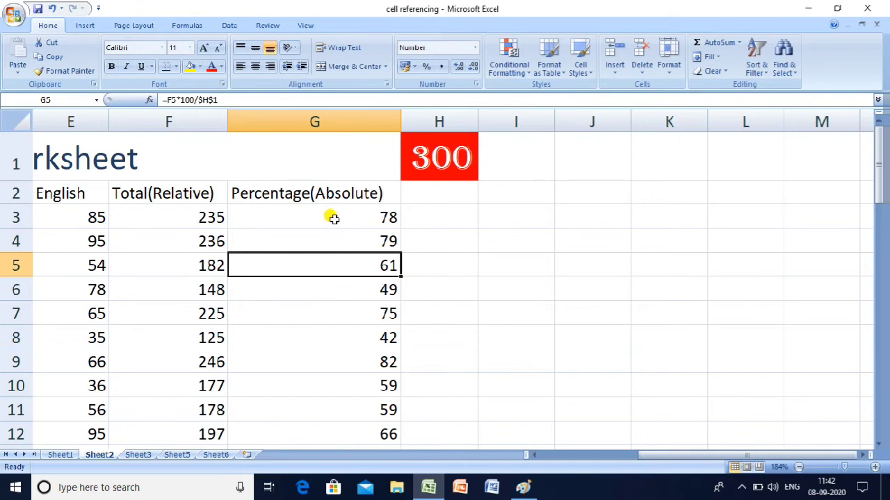
# Step: Show all formulas in the marksheet and examine the $H$1 references in the Percentage(Absolute) column
pyautogui.hotkey('ctrl', '`')
pyautogui.press('F2')
pyautogui.press('Escape')
pyautogui.press('Up')
pyautogui.press('F2')
pyautogui.press('Escape')
pyautogui.press('Up')
pyautogui.press('F2')
pyautogui.press('Escape')
pyautogui.press('Up')
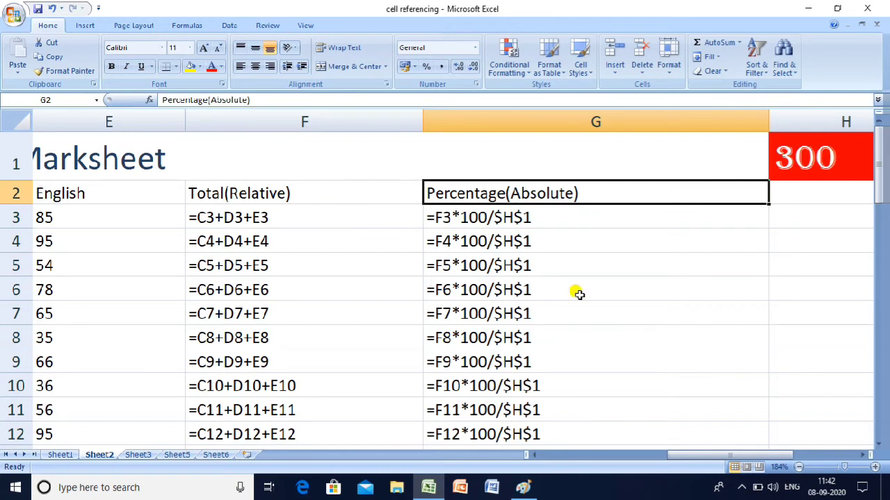
pyautogui.moveTo(496, 432); pyautogui.dragTo(452, 310)
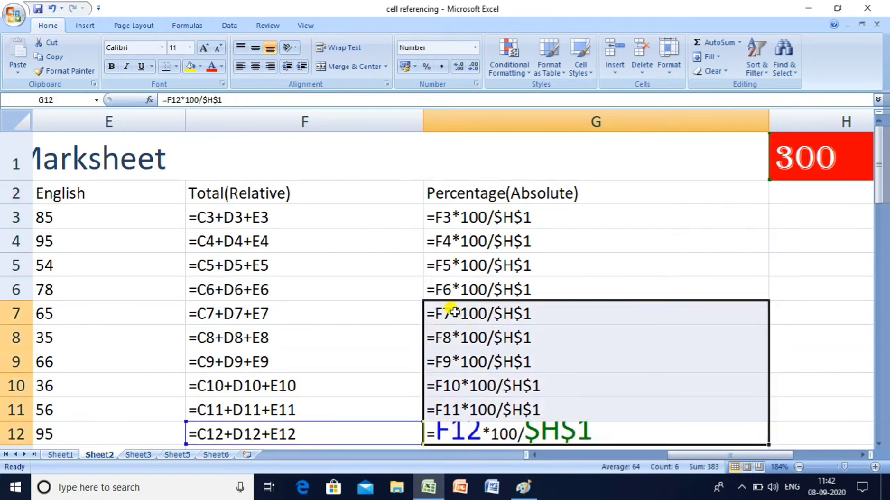
pyautogui.click(445, 192)
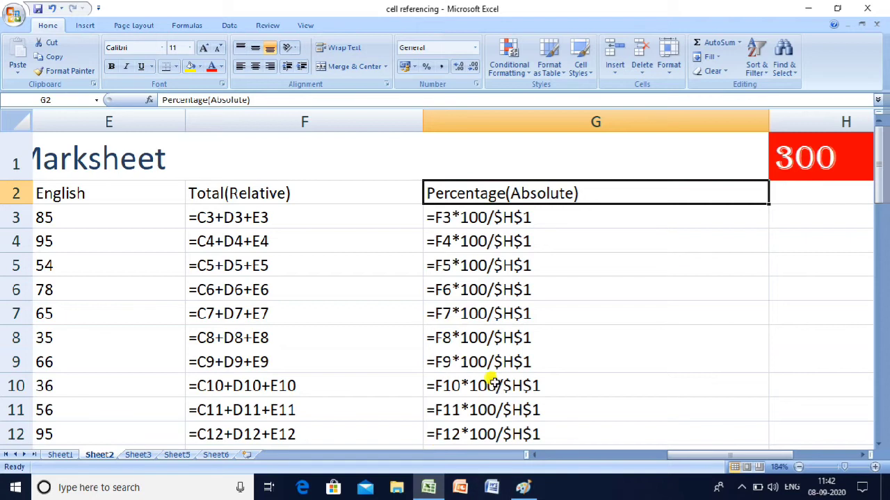
# Step: On Sheet3, enter the simple interest rule as the text "price*rate * time/100" in A2
pyautogui.moveTo(514, 492)
pyautogui.click(139, 454)
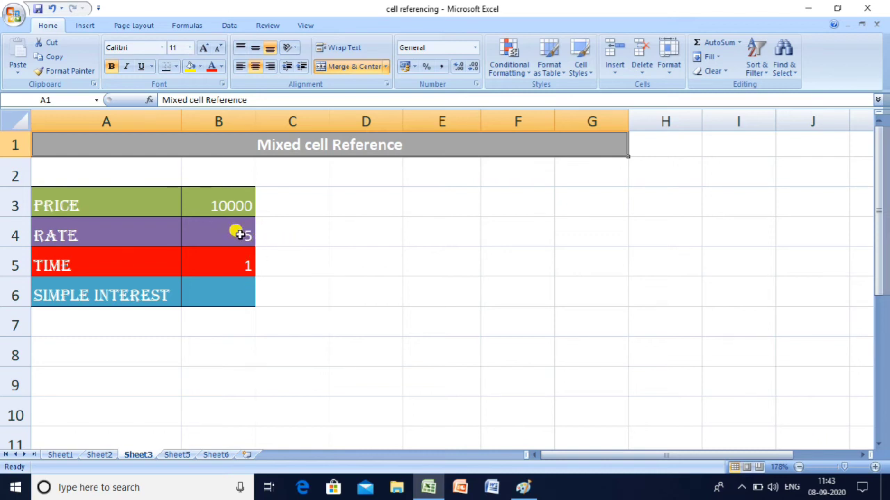
pyautogui.click(228, 290)
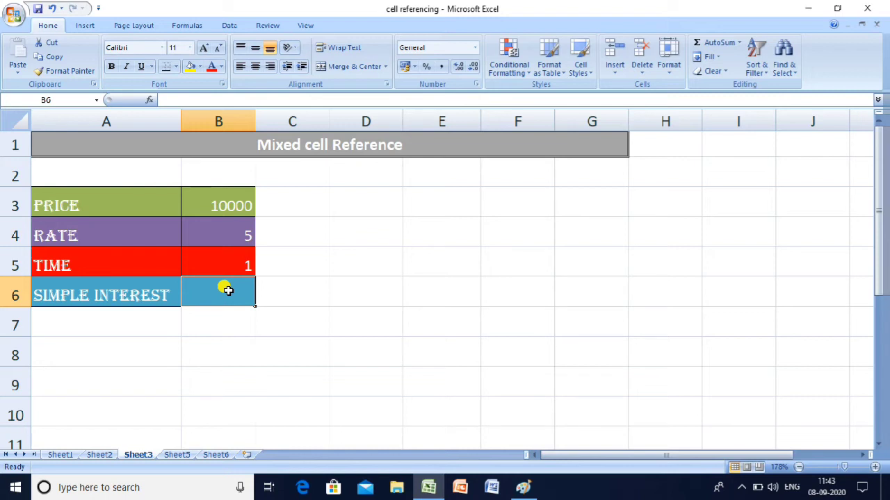
pyautogui.press('Right')
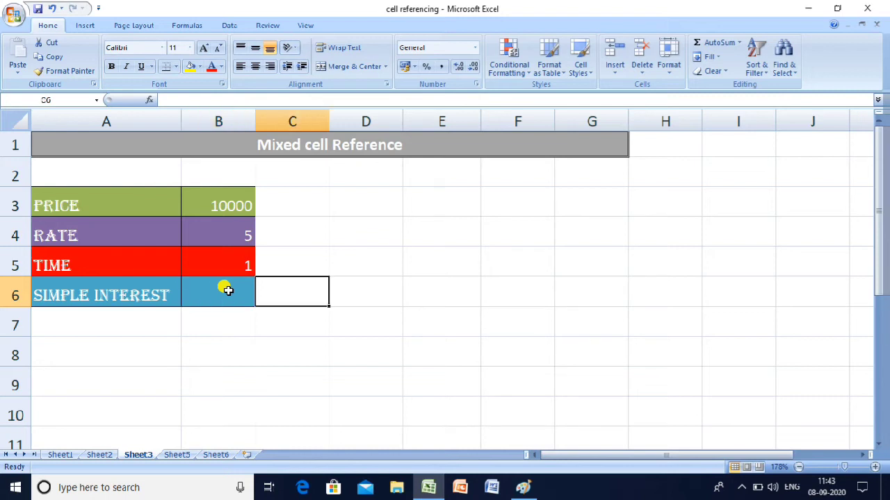
pyautogui.press('Up')
pyautogui.press('Up')
pyautogui.press('Up')
pyautogui.press('Up')
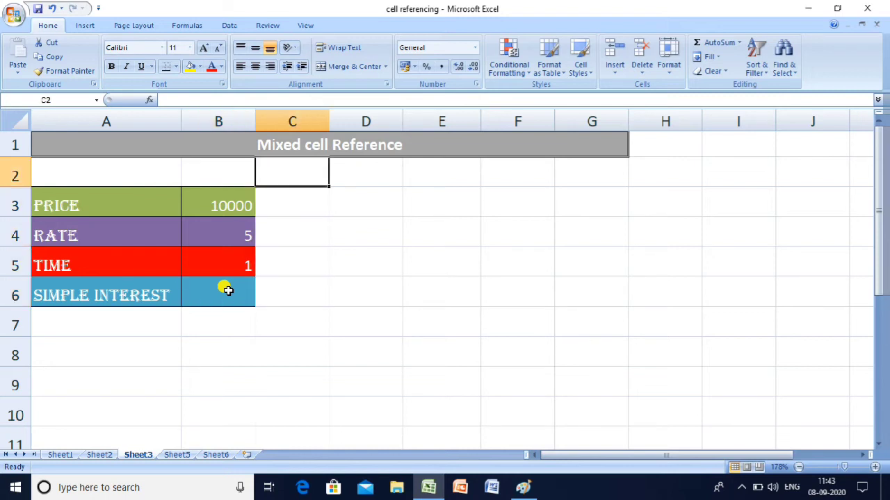
pyautogui.press('Left')
pyautogui.press('Left')
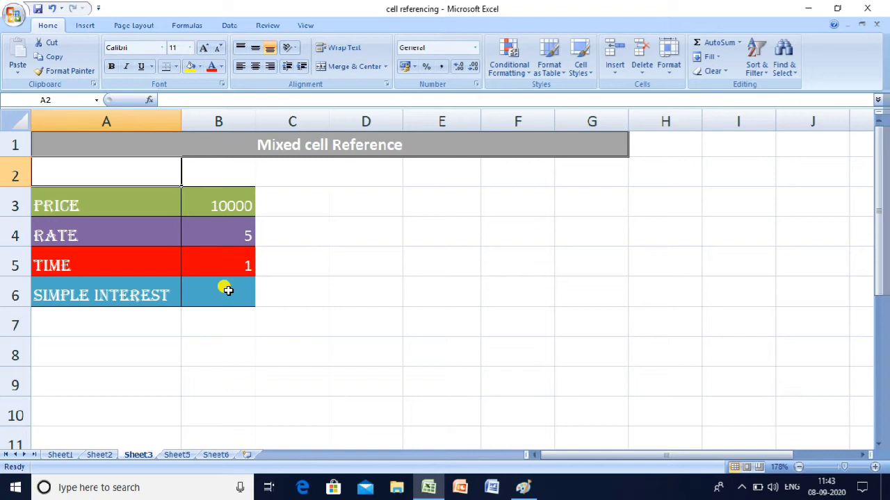
pyautogui.write('price')
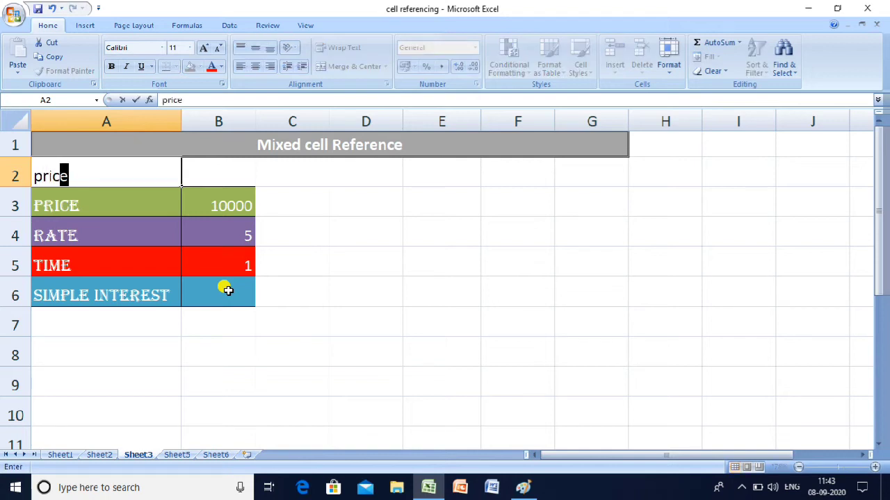
pyautogui.write('*r\\')
pyautogui.press('BackSpace')
pyautogui.press('BackSpace')
pyautogui.write('rate * ')
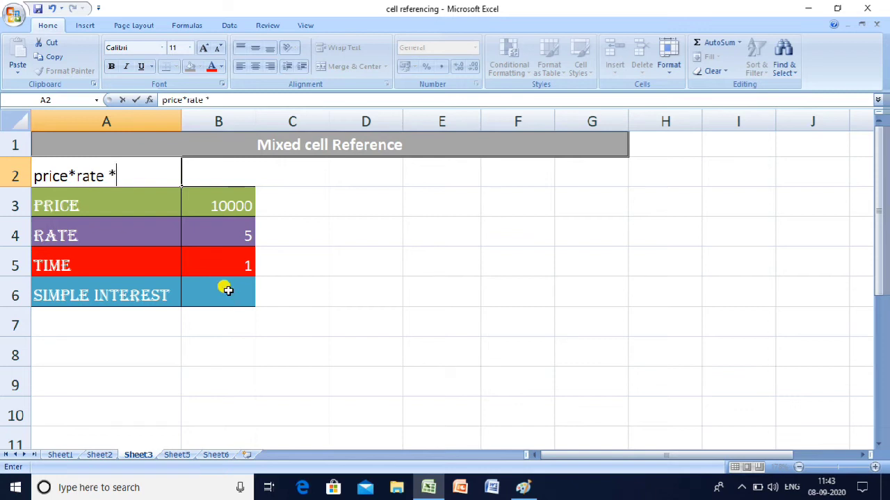
pyautogui.write('time/')
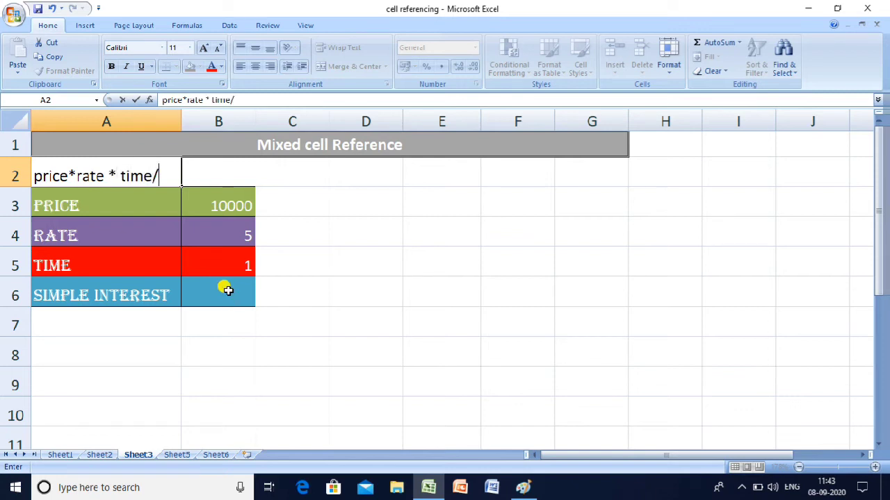
pyautogui.write('100')
pyautogui.press('Return')
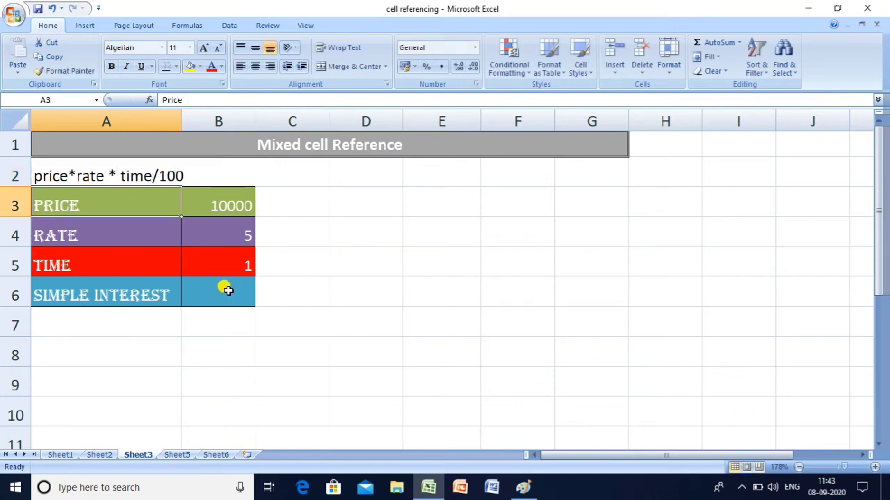
# Step: Review the price, rate, time and simple interest entries in A3:B6
pyautogui.press('Right')
pyautogui.press('Right')
pyautogui.press('Left')
pyautogui.press('Left')
pyautogui.press('Down')
pyautogui.press('Down')
pyautogui.press('Down')
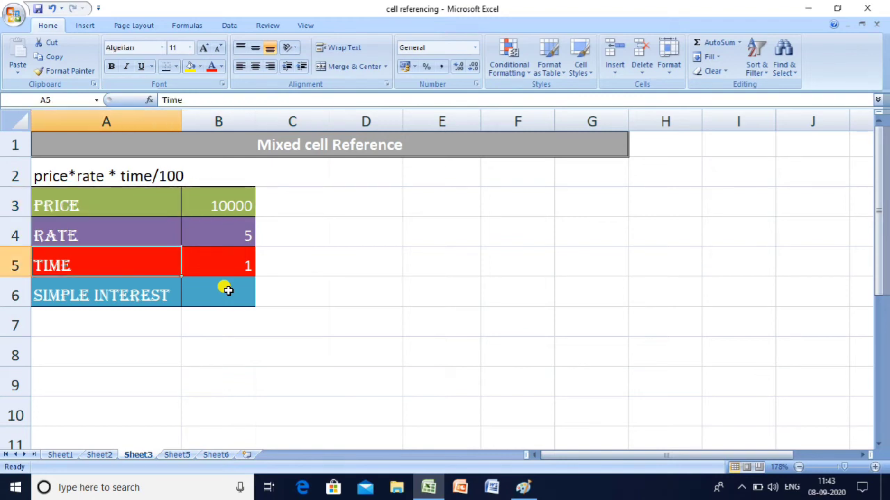
# Step: Enter the simple interest formula =B3*B4*B5/100 in B6 and check it in the cell
pyautogui.press('Right')
pyautogui.write('=')
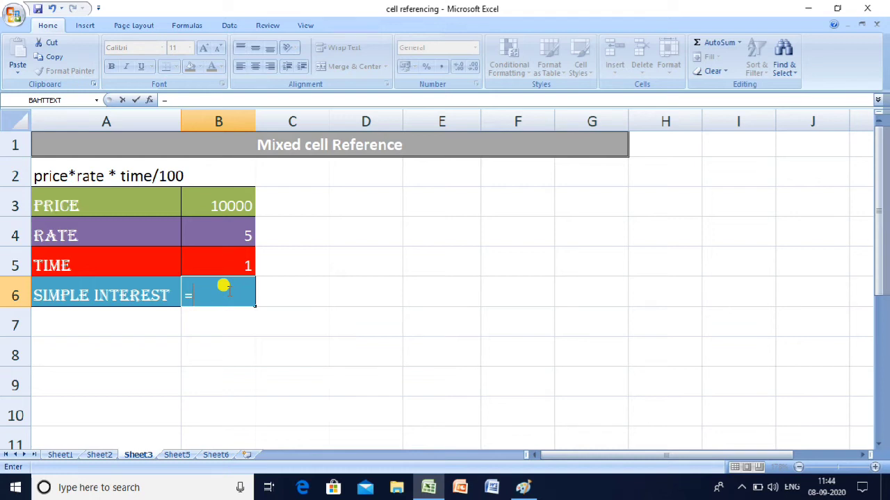
pyautogui.write('b')
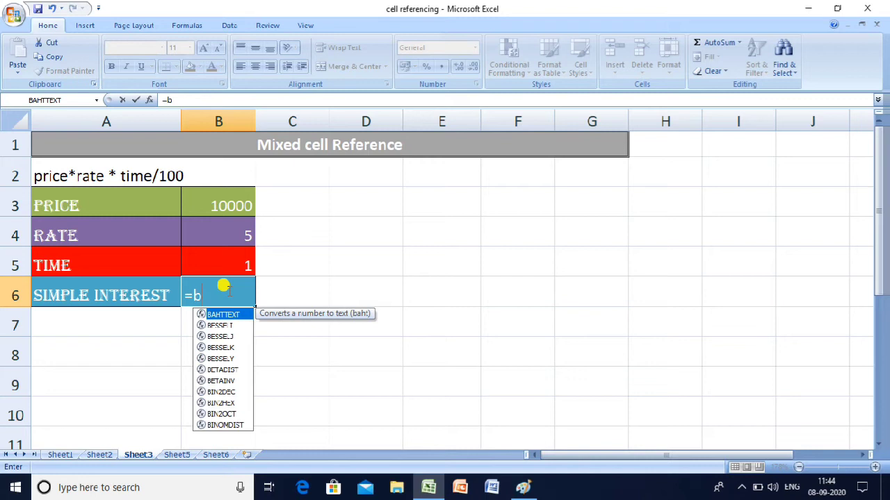
pyautogui.write('3')
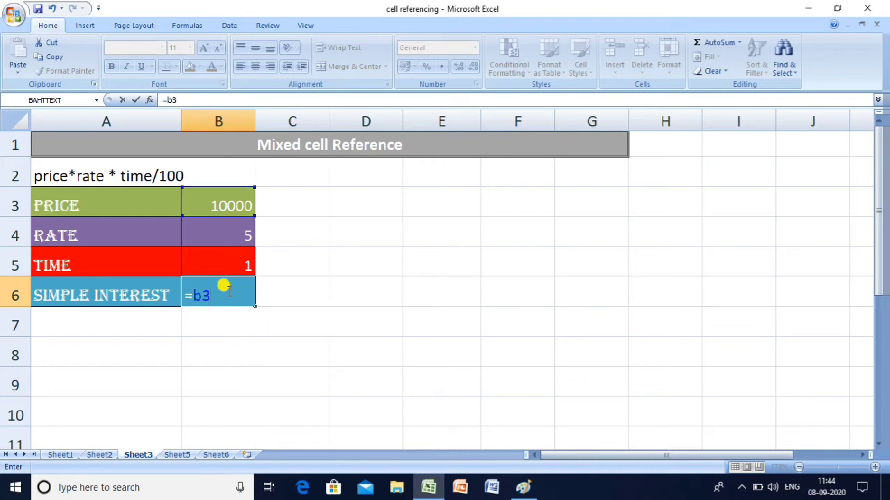
pyautogui.write('*b')
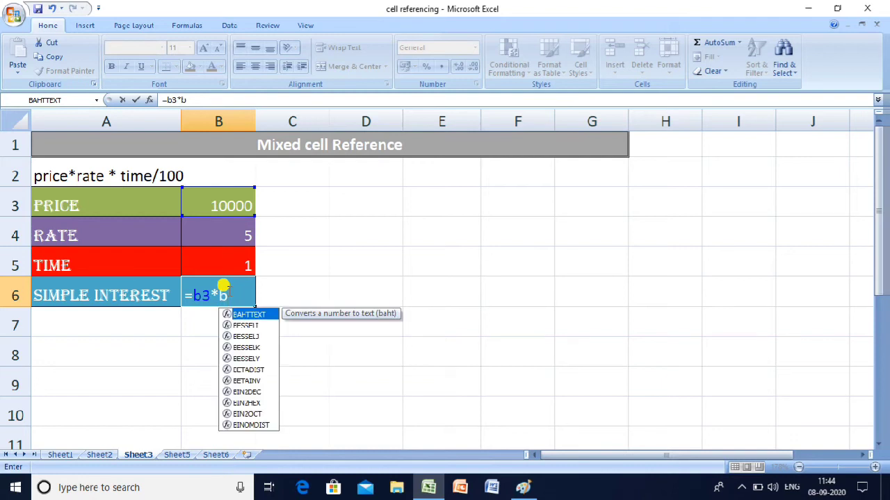
pyautogui.write('4*')
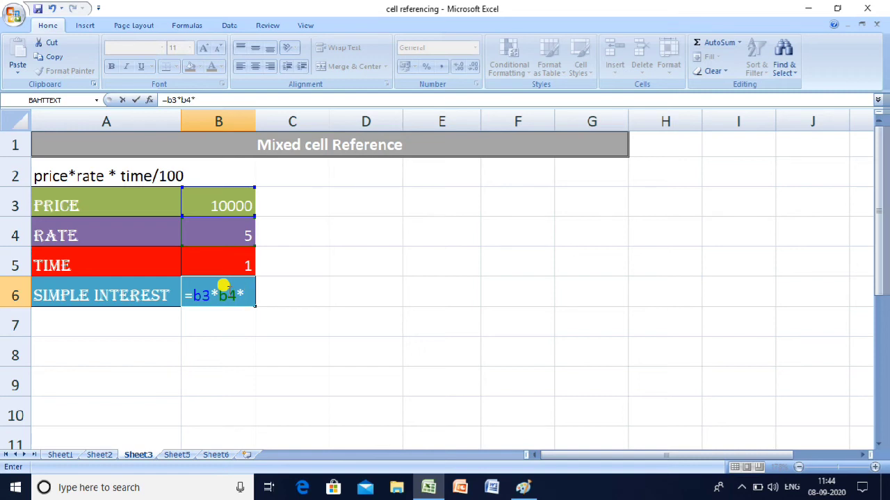
pyautogui.write('b')
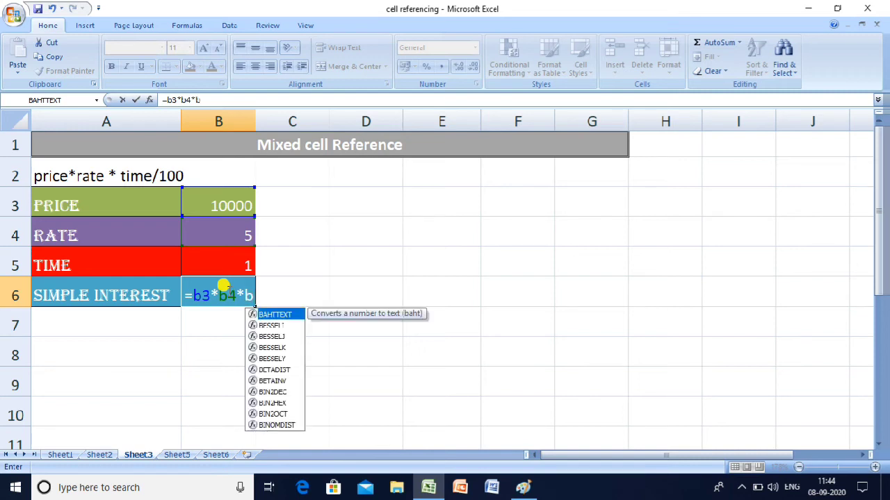
pyautogui.write('5')
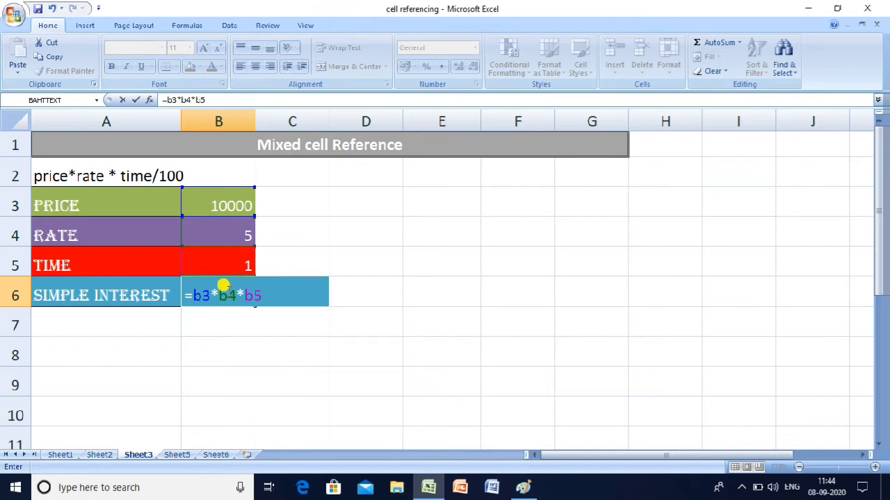
pyautogui.write('/100')
pyautogui.press('Return')
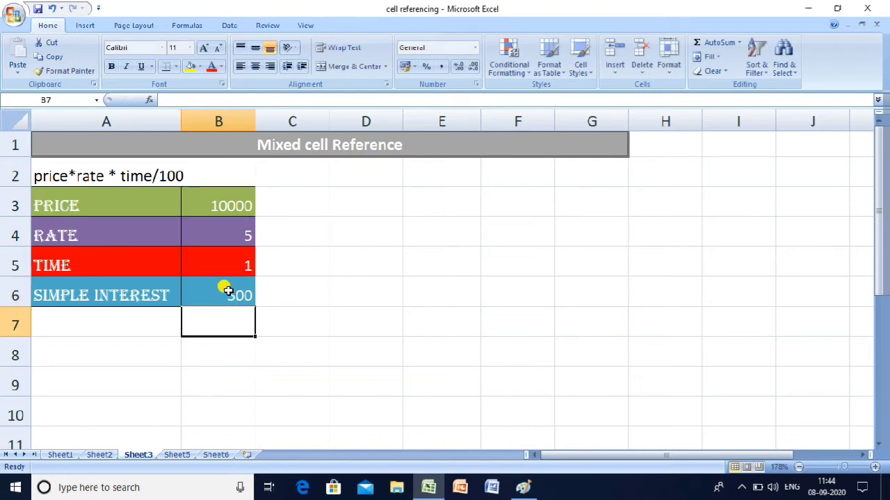
pyautogui.press('Up')
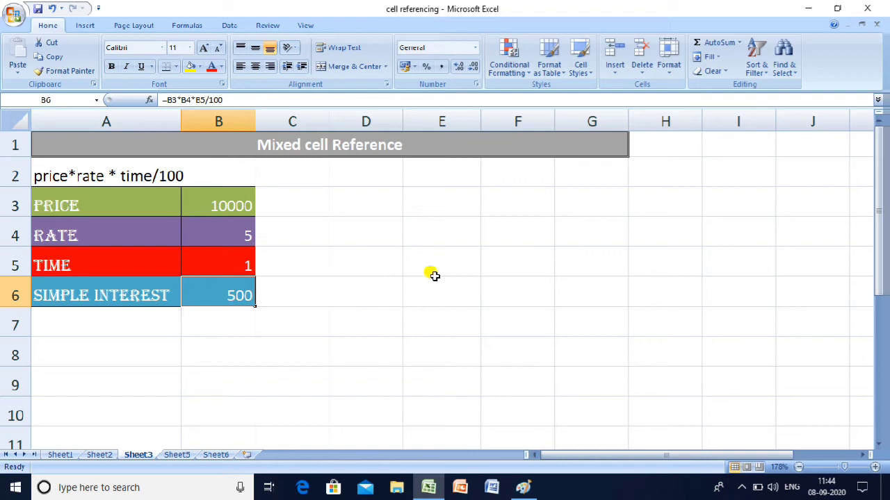
# Step: Enter 1 and 2 in E3 and F3 as the first column headings of a new interest table
pyautogui.click(368, 203)
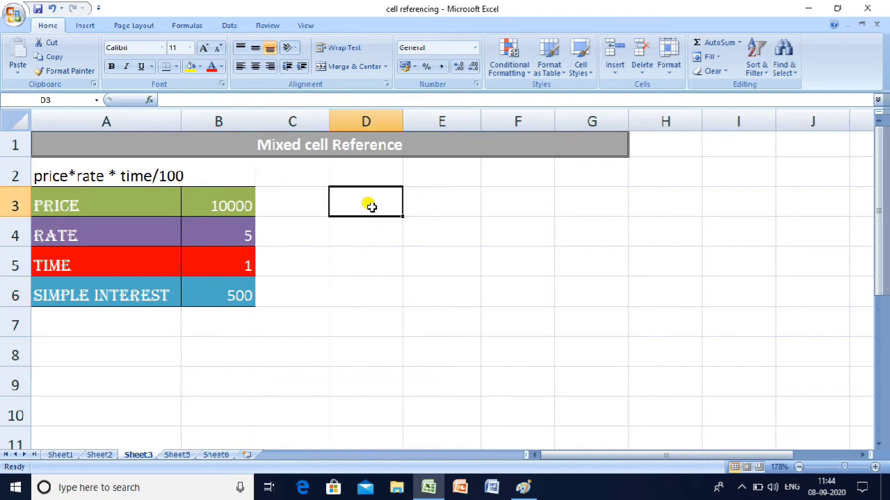
pyautogui.click(425, 207)
pyautogui.write('1')
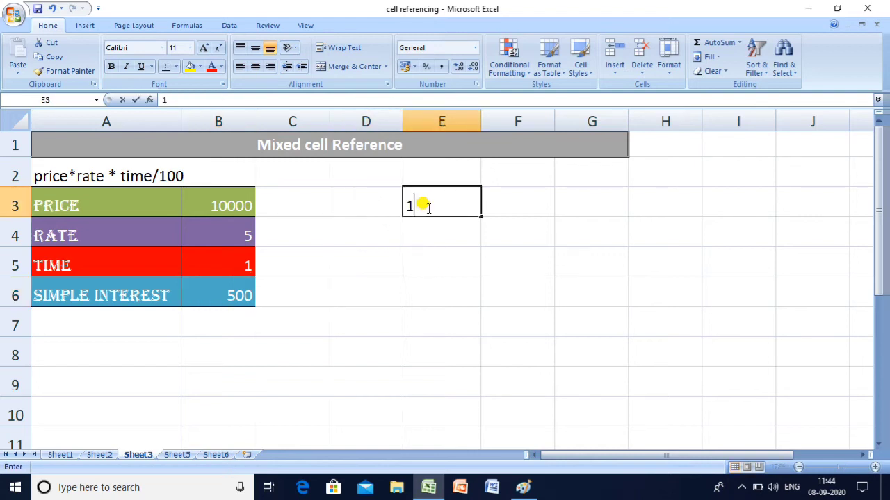
pyautogui.press('Tab')
pyautogui.write('2')
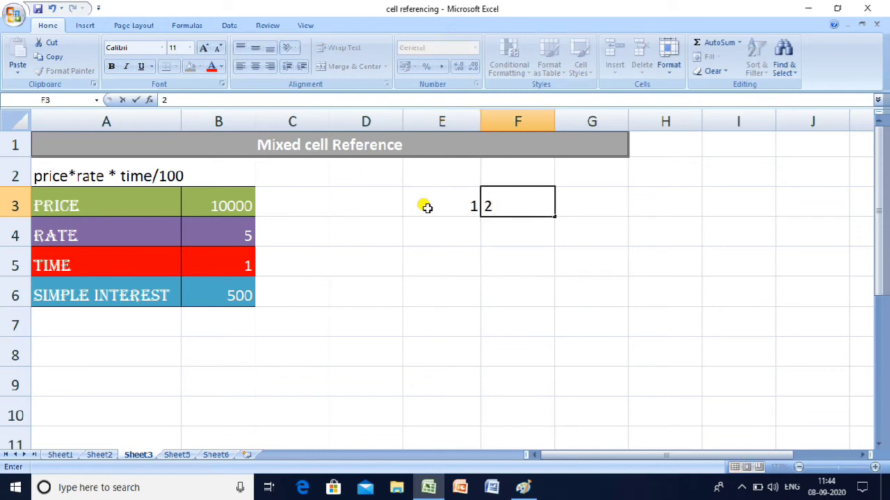
# Step: Enter the price values 10000 and 20000 in D4 and D5 as row headings
pyautogui.click(380, 232)
pyautogui.write('10000')
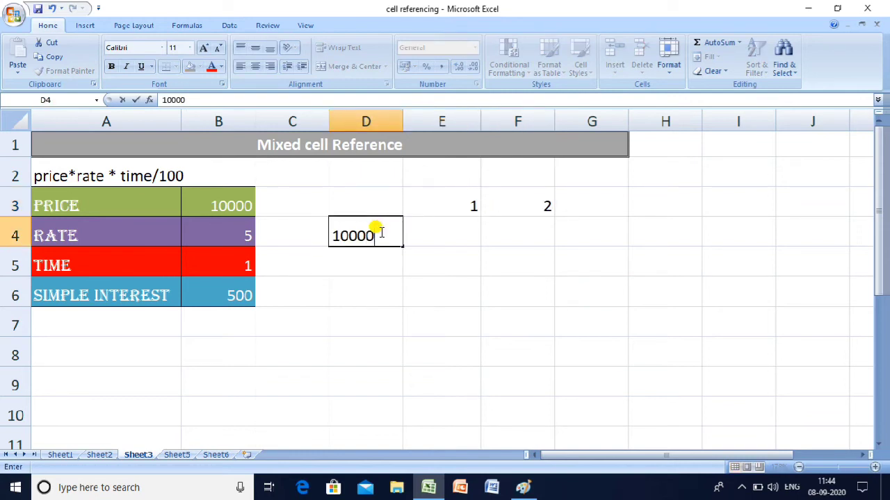
pyautogui.press('Return')
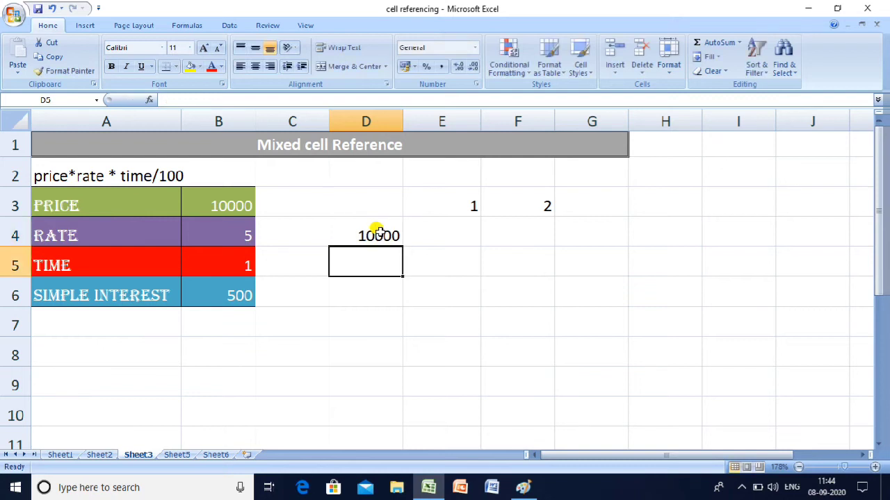
pyautogui.write('20000')
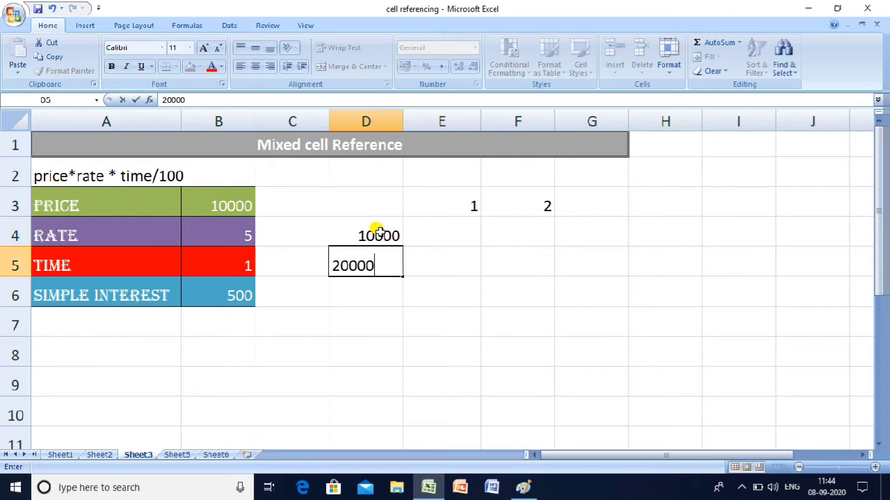
pyautogui.press('Return')
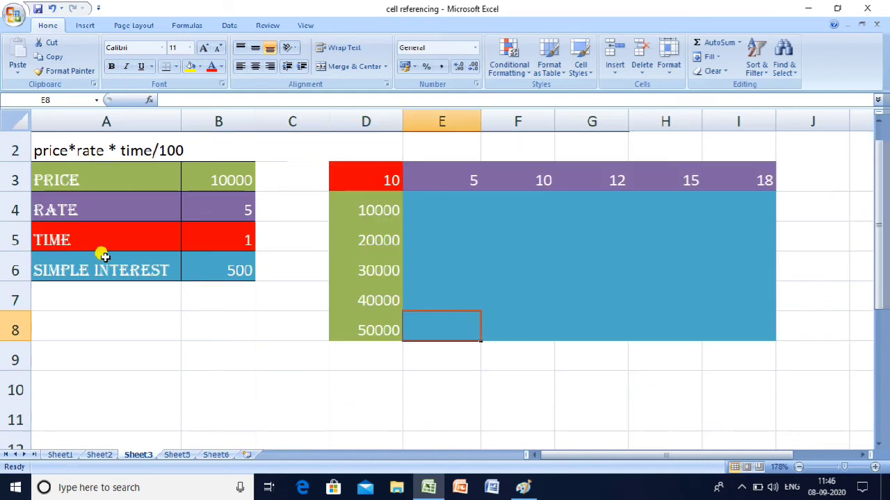
# Step: Examine the rate values across the interest table's heading row, E3 through I3
pyautogui.press('Up')
pyautogui.press('Up')
pyautogui.press('Up')
pyautogui.press('Up')
pyautogui.press('Up')
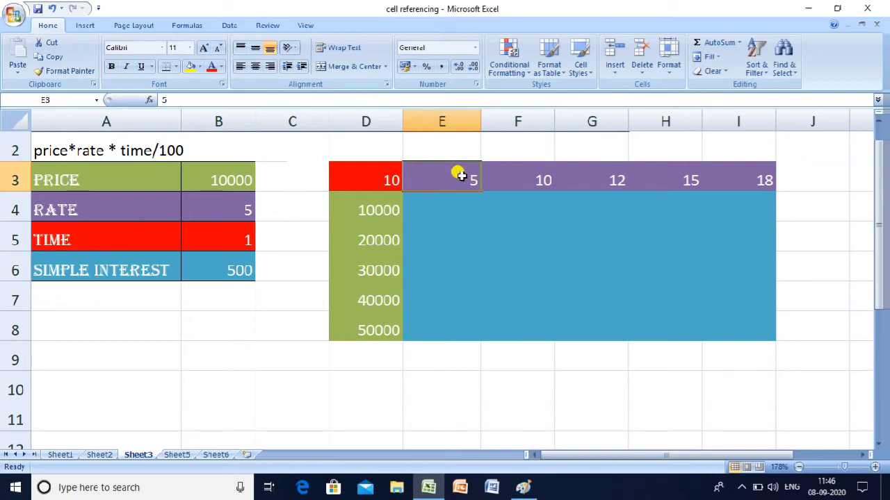
pyautogui.press('Right')
pyautogui.press('Right')
pyautogui.press('Right')
pyautogui.press('Right')
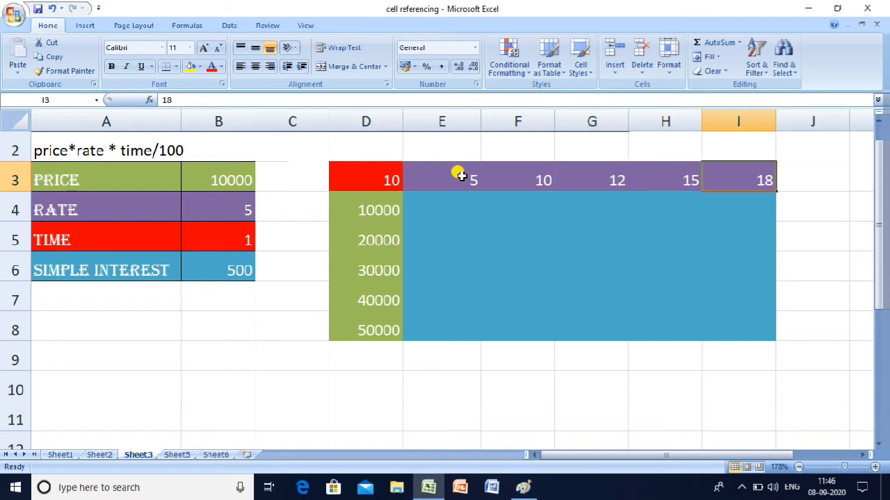
pyautogui.press('Left')
pyautogui.press('Left')
pyautogui.press('Left')
pyautogui.press('Left')
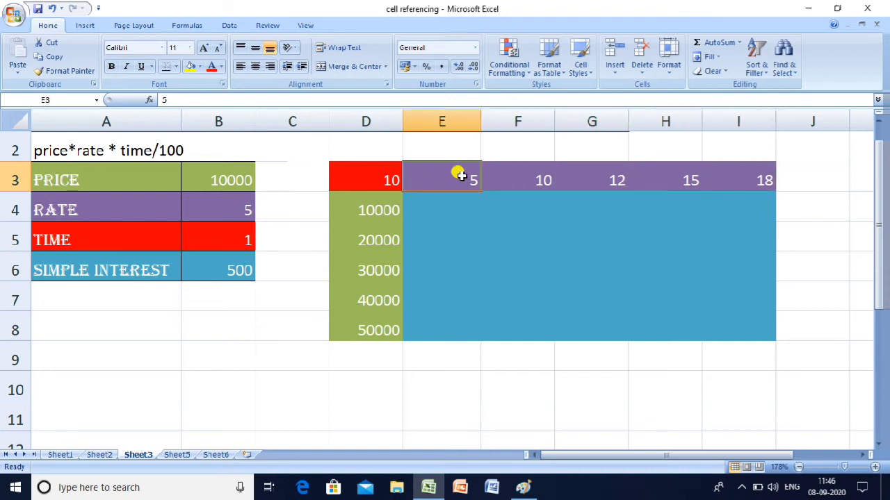
# Step: Examine the time value in D3 and the price values in D4 through D8
pyautogui.press('Left')
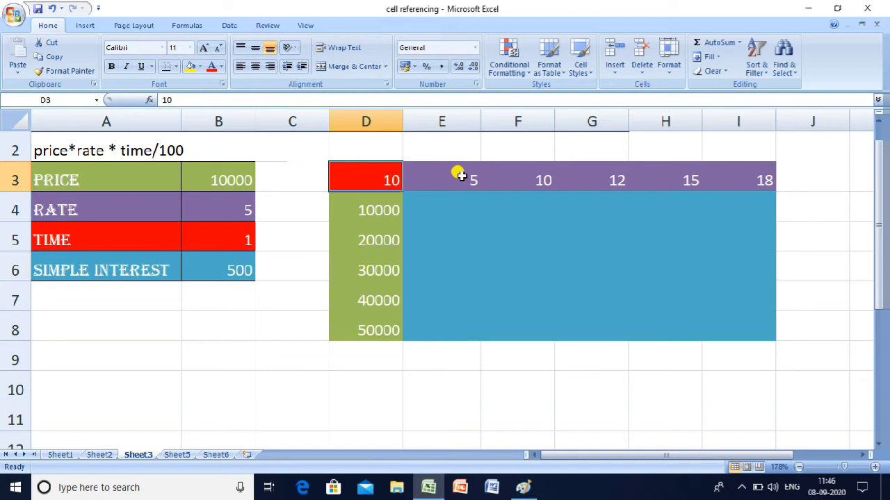
pyautogui.press('Down')
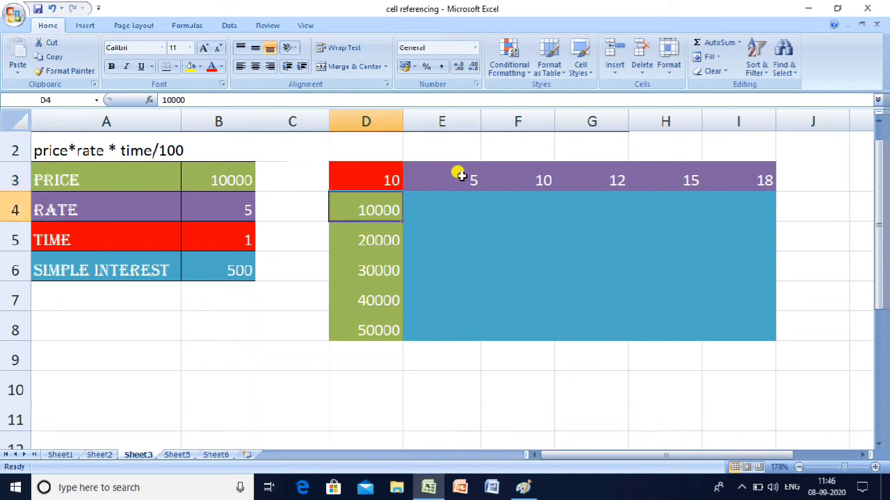
pyautogui.press('Down')
pyautogui.press('Down')
pyautogui.press('Down')
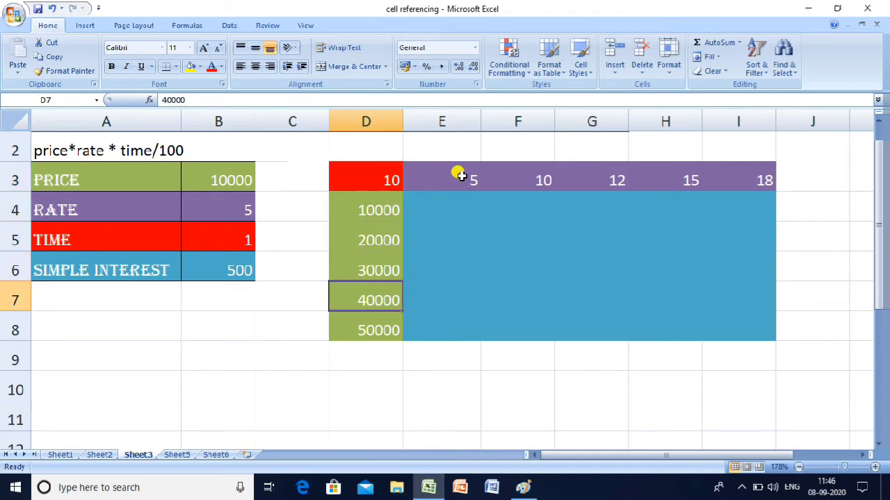
pyautogui.press('Down')
pyautogui.press('Down')
pyautogui.press('Up')
pyautogui.press('Up')
pyautogui.press('Up')
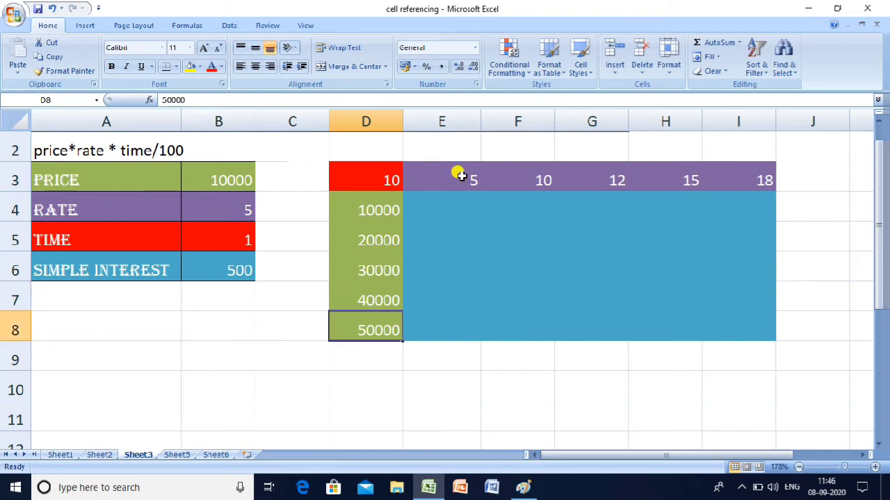
pyautogui.press('Up')
pyautogui.press('Up')
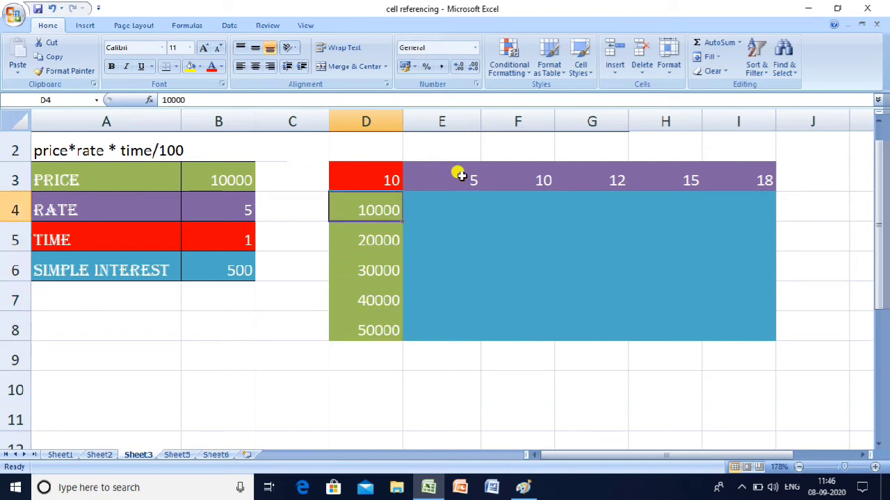
# Step: Enter the interest formula =D4*E3*D3/100 in E4 using only relative references
pyautogui.press('Right')
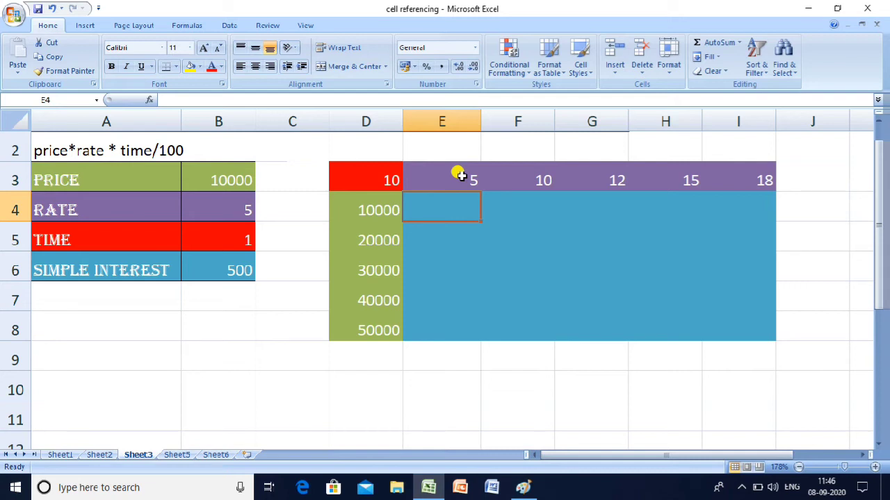
pyautogui.write('=')
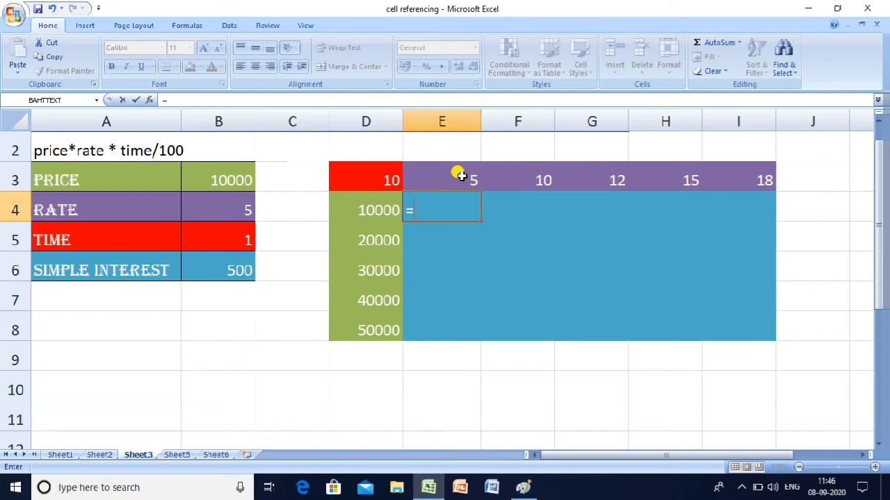
pyautogui.write('d4')
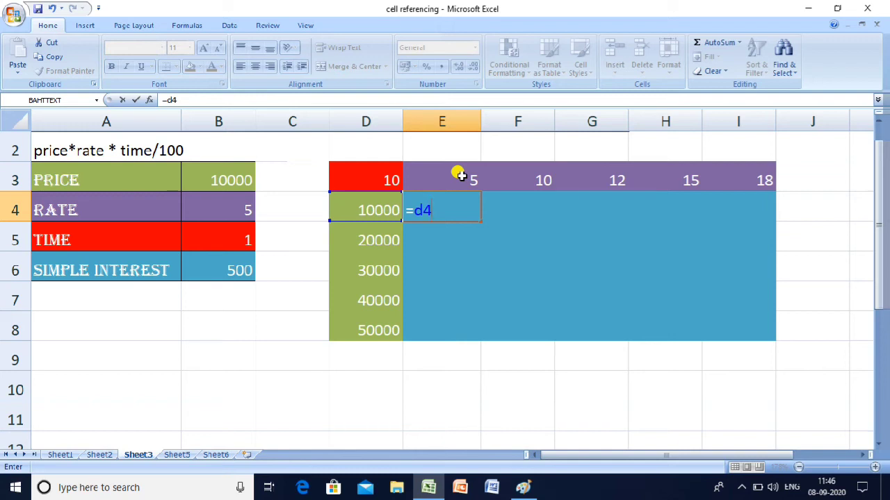
pyautogui.write('*e3')
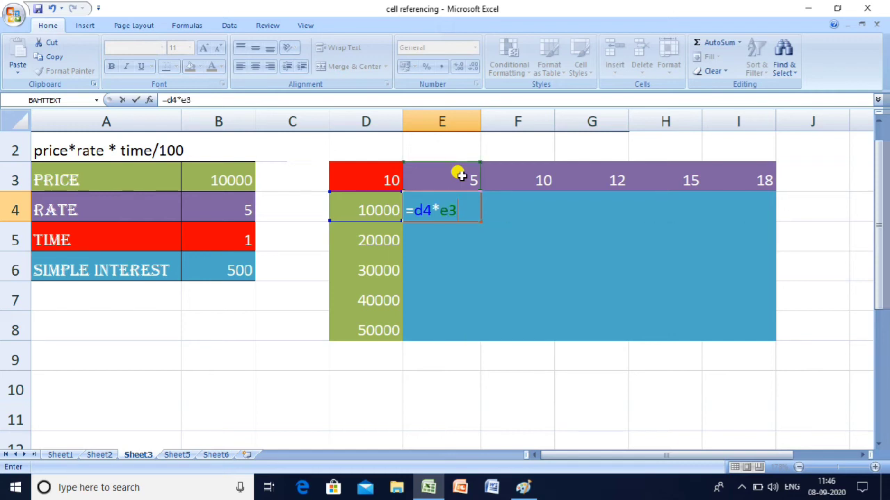
pyautogui.write('*d')
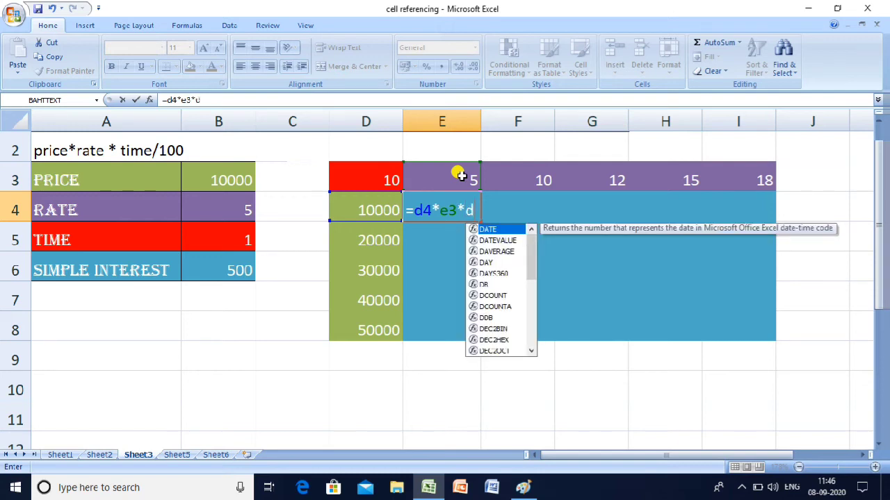
pyautogui.write('4')
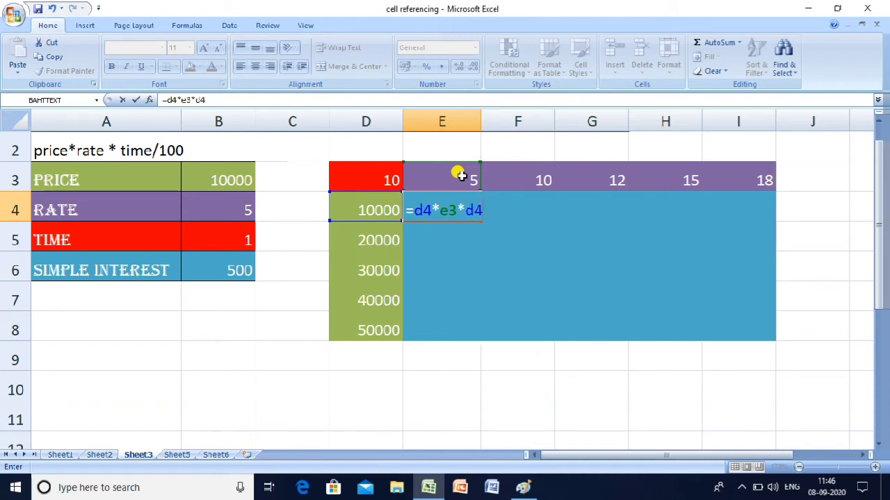
pyautogui.press('BackSpace')
pyautogui.write('3/100')
pyautogui.press('Return')
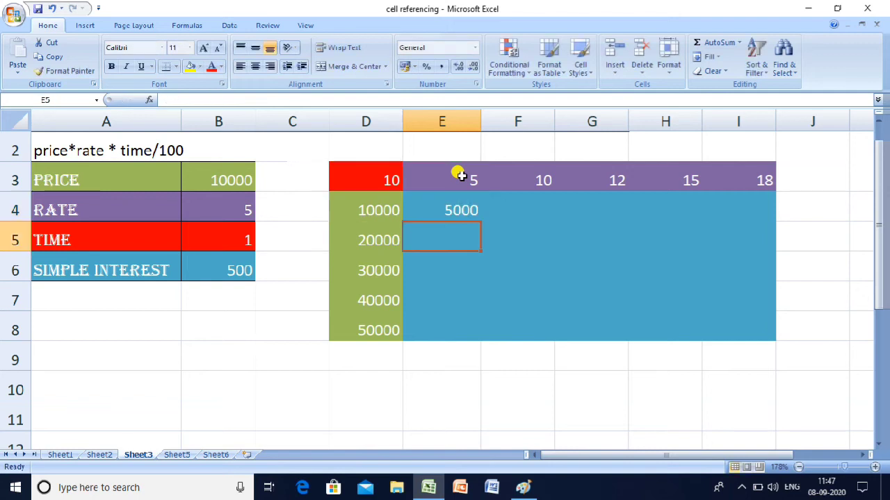
# Step: Fill the relative interest formula from E4 down through E8
pyautogui.press('Up')
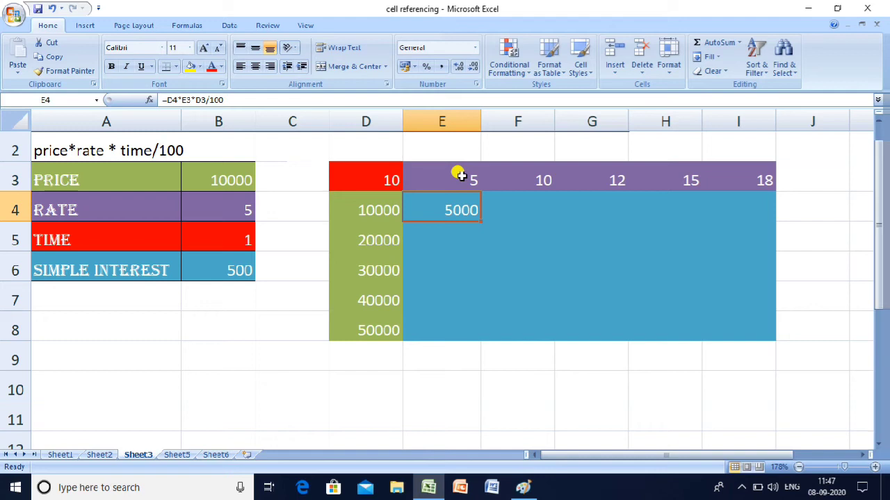
pyautogui.hotkey('shift', 'Down')
pyautogui.hotkey('shift', 'Down')
pyautogui.hotkey('shift', 'Down')
pyautogui.hotkey('shift', 'Down')
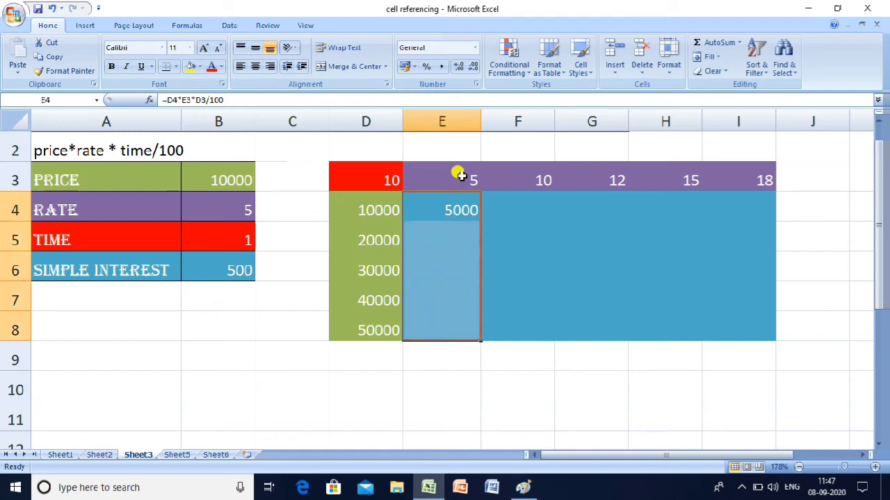
pyautogui.hotkey('ctrl', 'd')
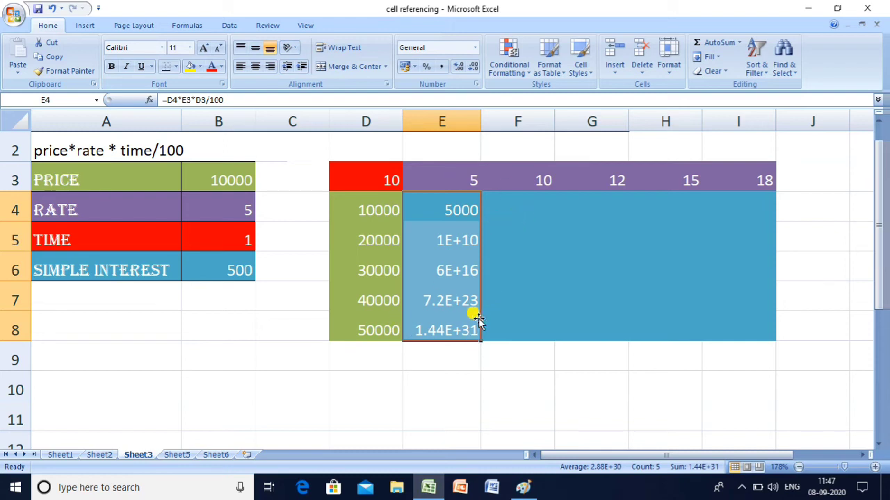
# Step: Change the interest formula in E4 to =$D4*E$3*$D$3/100, combining mixed price and rate references with an absolute time reference
pyautogui.doubleClick(450, 241)
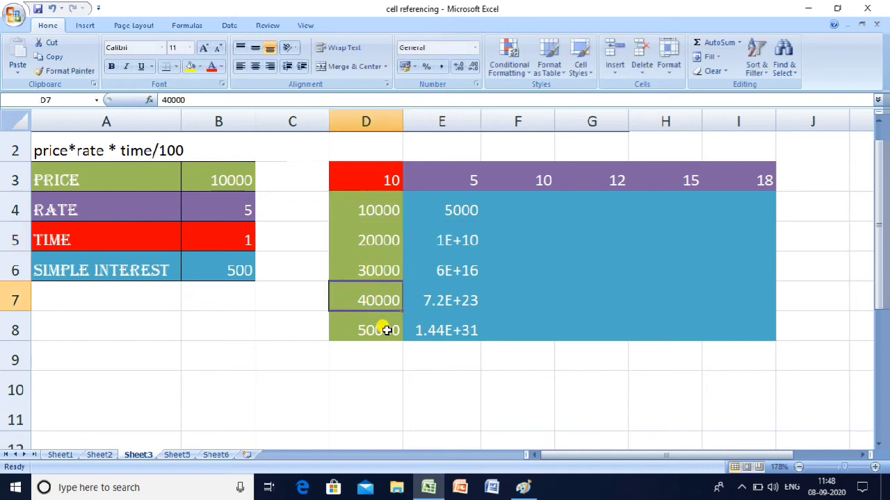
pyautogui.click(458, 237)
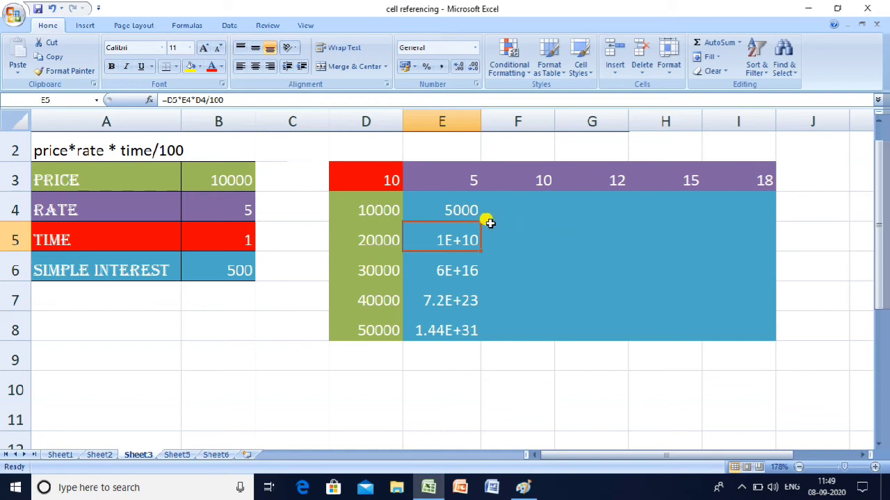
pyautogui.click(445, 210)
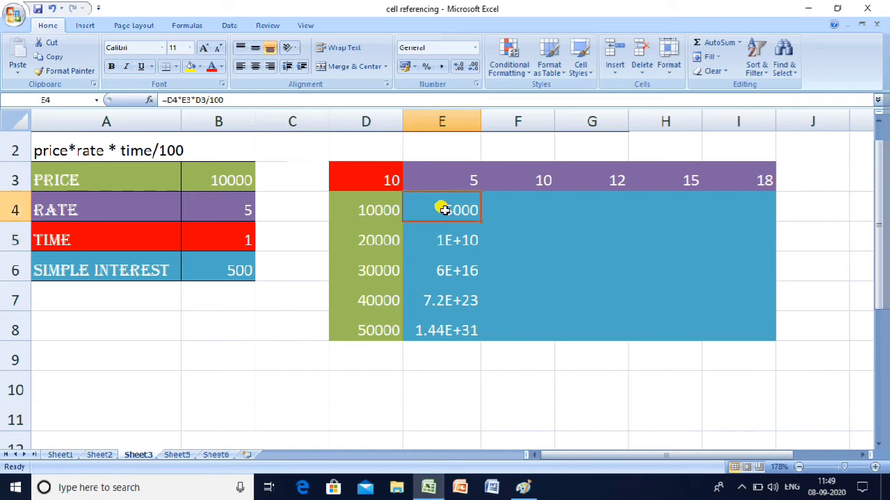
pyautogui.doubleClick(445, 210)
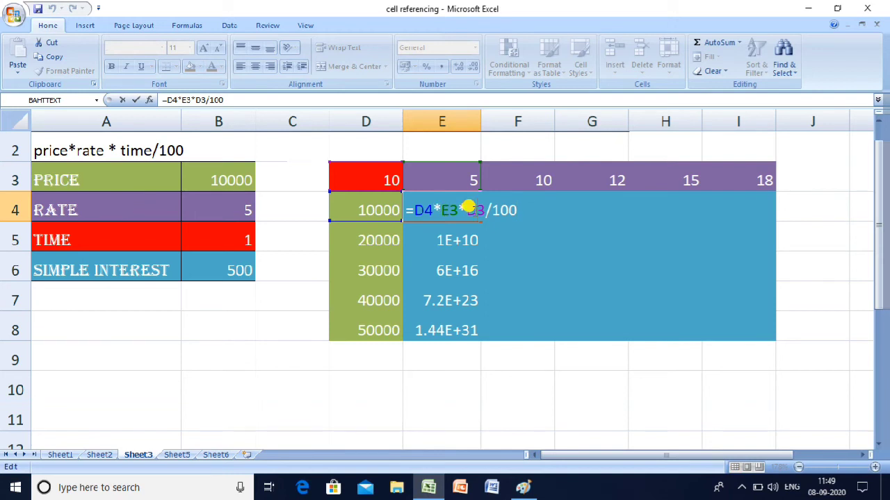
pyautogui.press('F4')
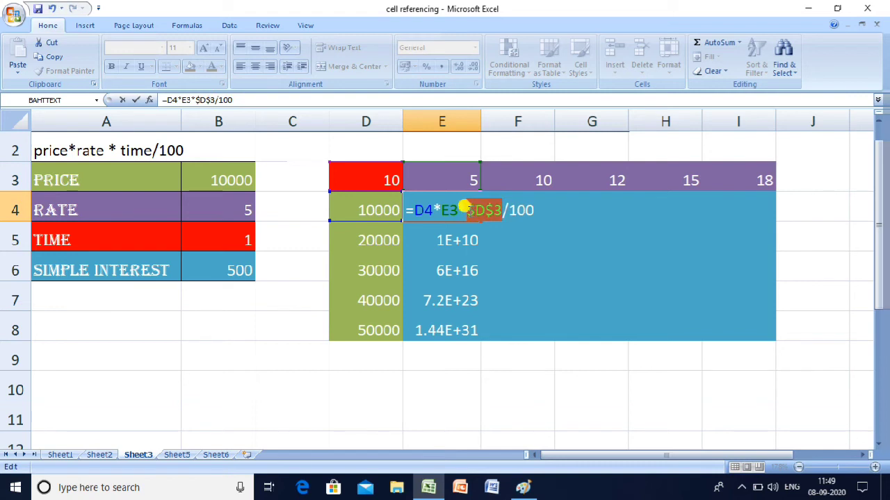
pyautogui.click(420, 204)
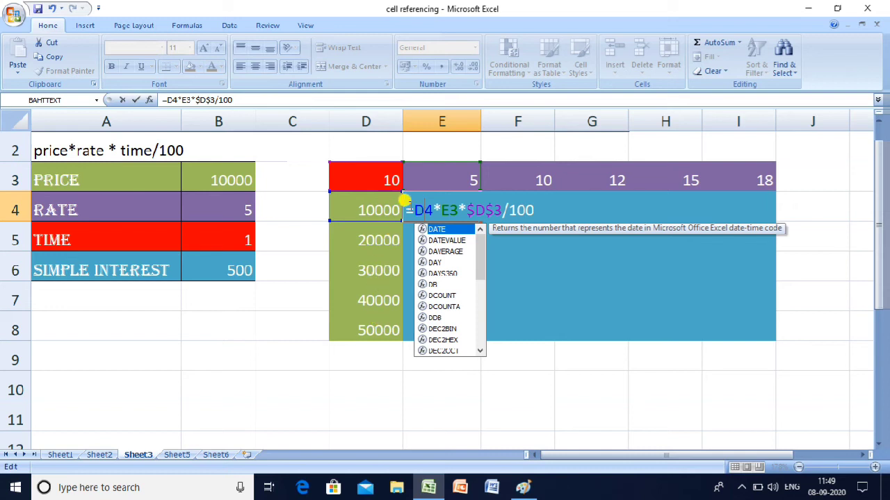
pyautogui.press('Escape')
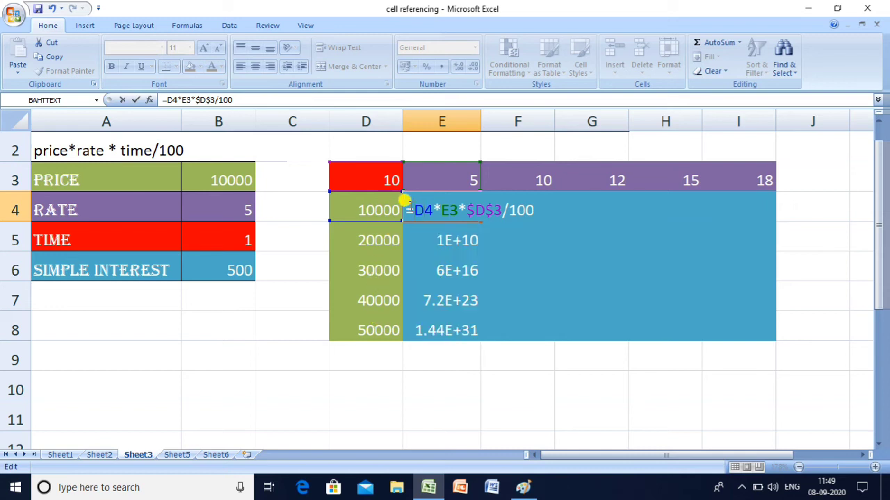
pyautogui.write('$')
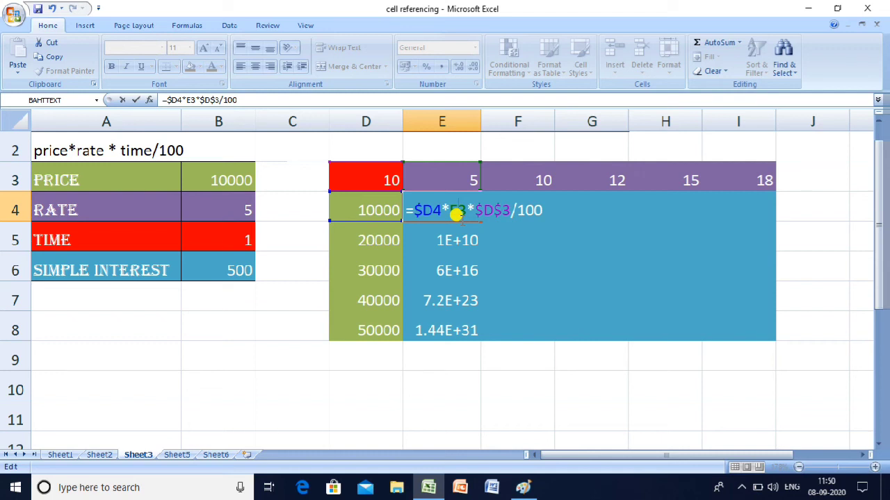
pyautogui.write('$')
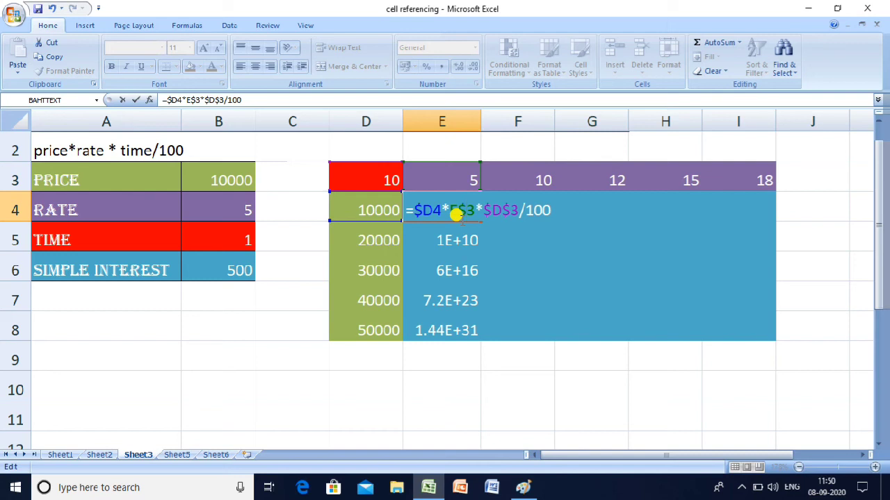
pyautogui.press('Return')
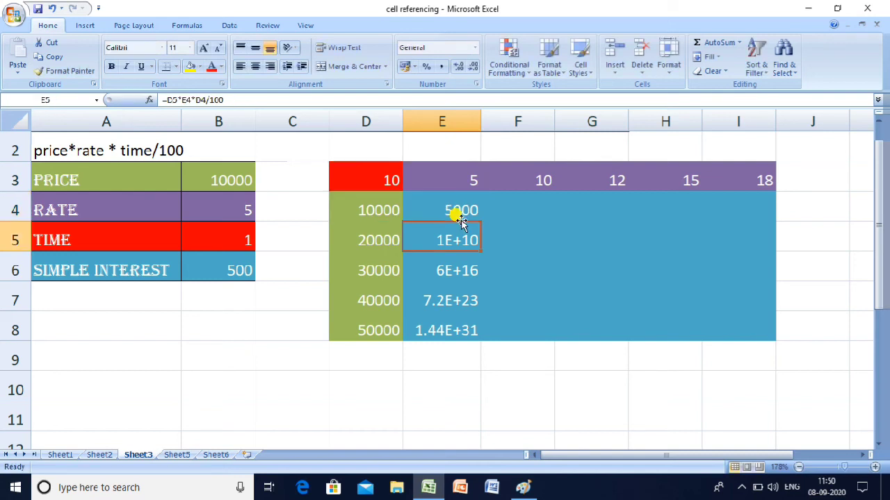
# Step: Fill the mixed-reference interest formula from E4 down through E8 and check the copied cells
pyautogui.click(460, 219)
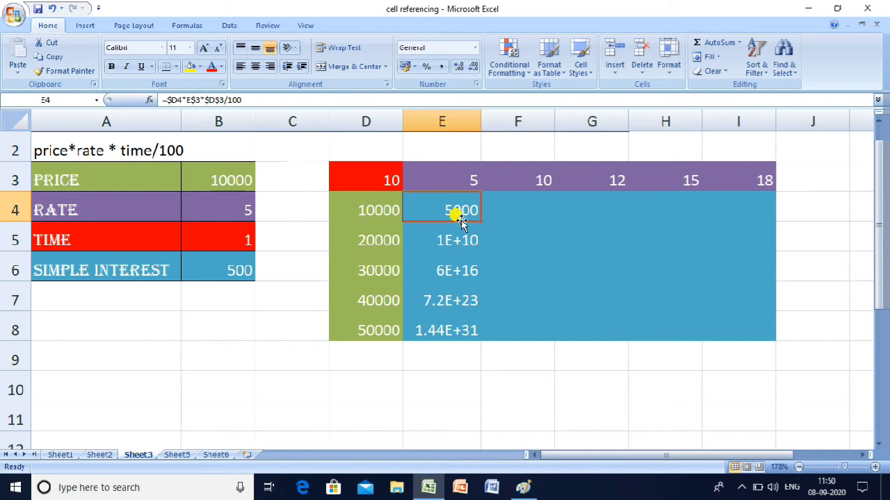
pyautogui.moveTo(482, 221); pyautogui.dragTo(489, 337)
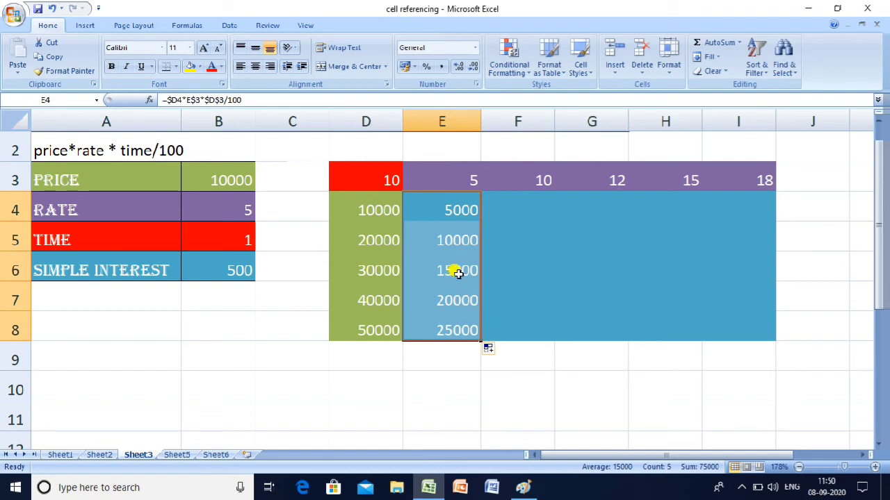
pyautogui.click(453, 237)
pyautogui.click(452, 271)
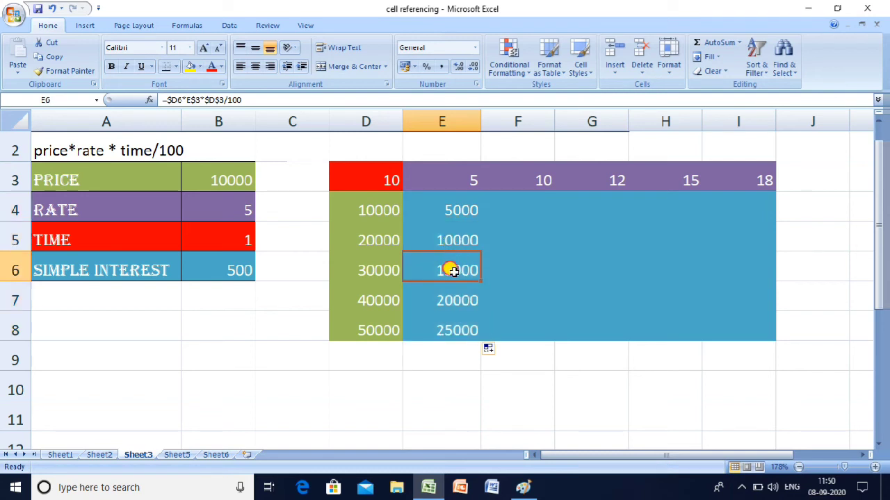
pyautogui.click(450, 297)
pyautogui.click(461, 330)
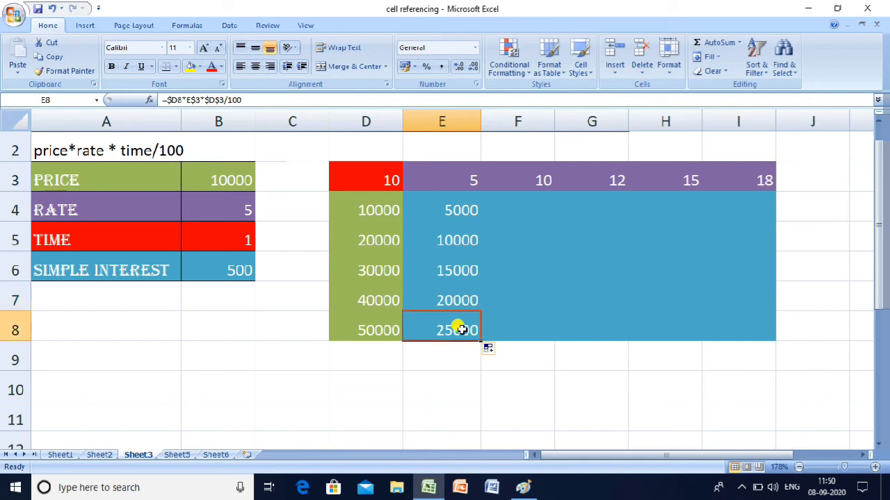
# Step: Fill the interest formula from E4 across to I4, and fill that row down through row 8
pyautogui.click(453, 212)
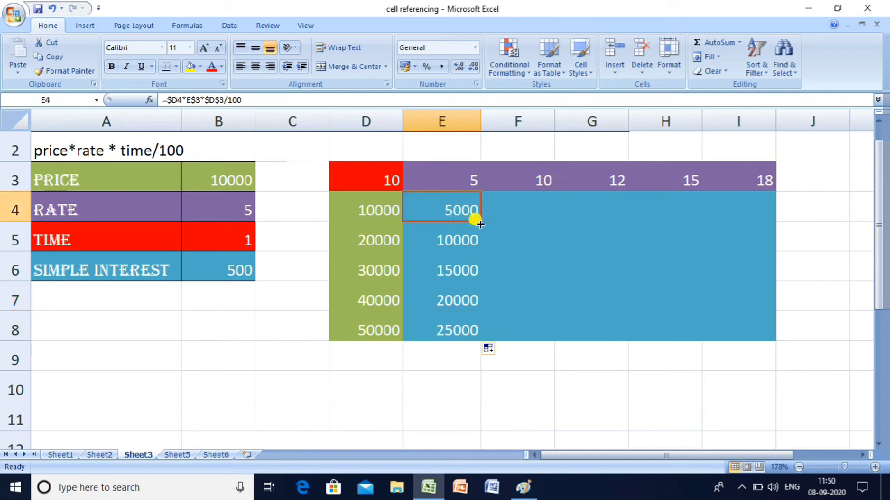
pyautogui.moveTo(481, 221); pyautogui.dragTo(744, 304)
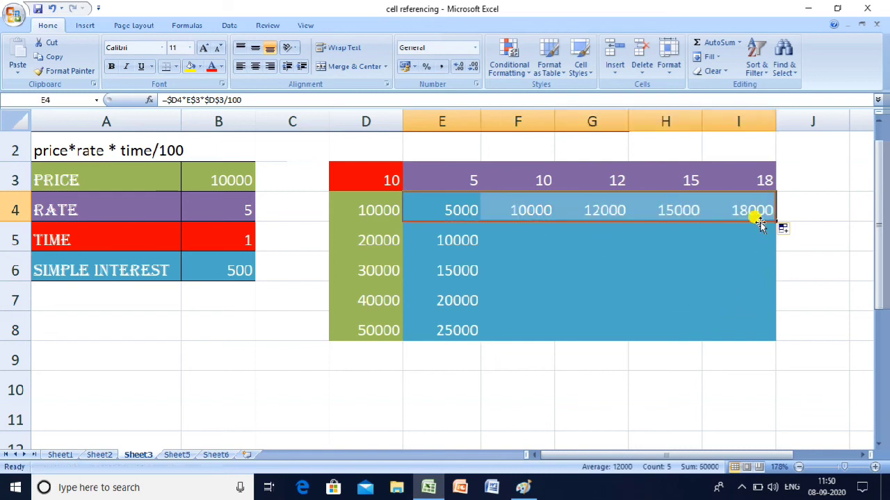
pyautogui.moveTo(779, 221); pyautogui.dragTo(780, 330)
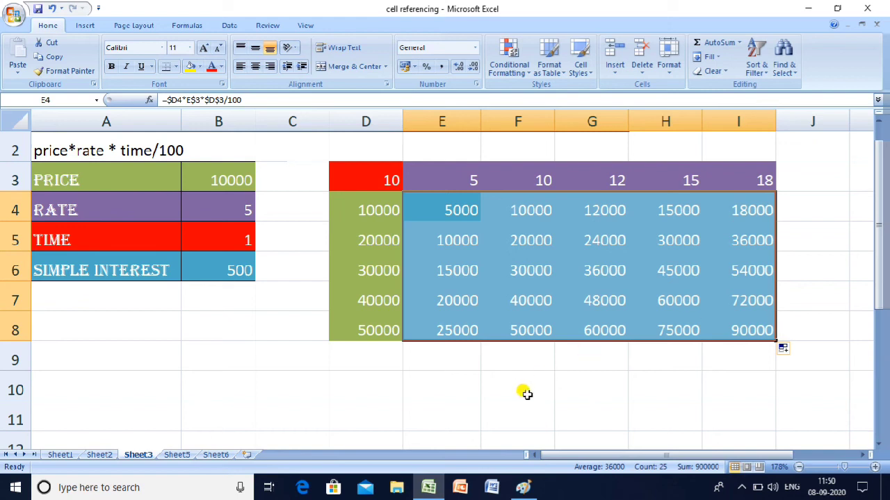
# Step: Examine the simple interest formula in B6 and the price, rate and time cells it refers to
pyautogui.click(202, 349)
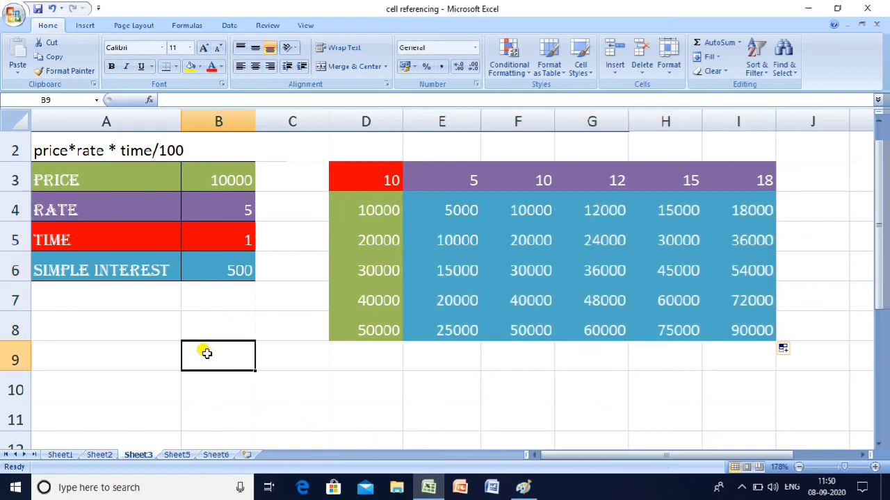
pyautogui.click(208, 270)
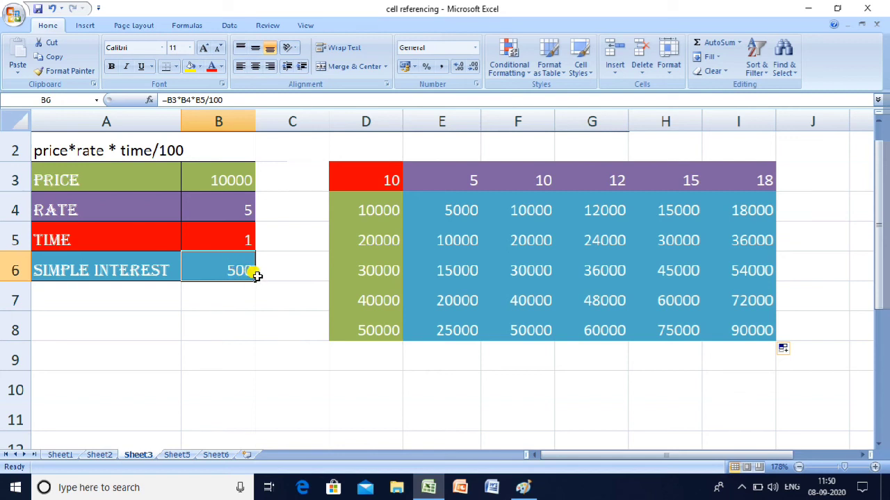
pyautogui.moveTo(184, 208); pyautogui.dragTo(159, 139)
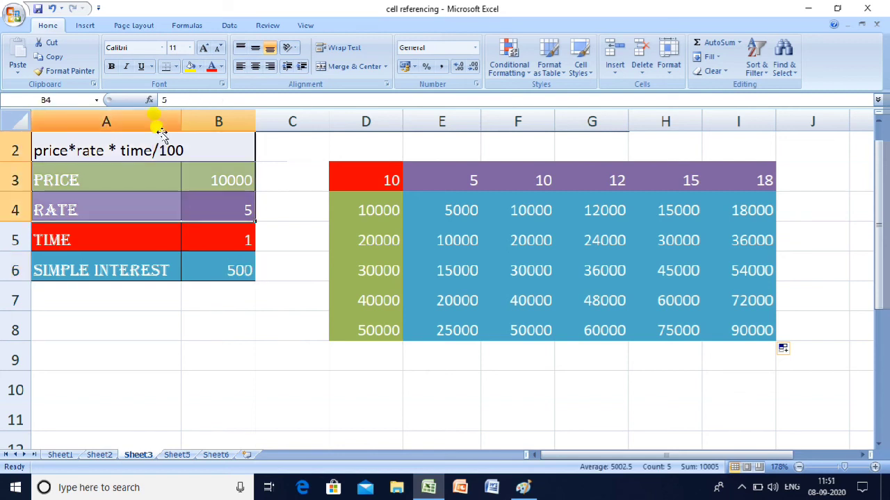
pyautogui.click(234, 265)
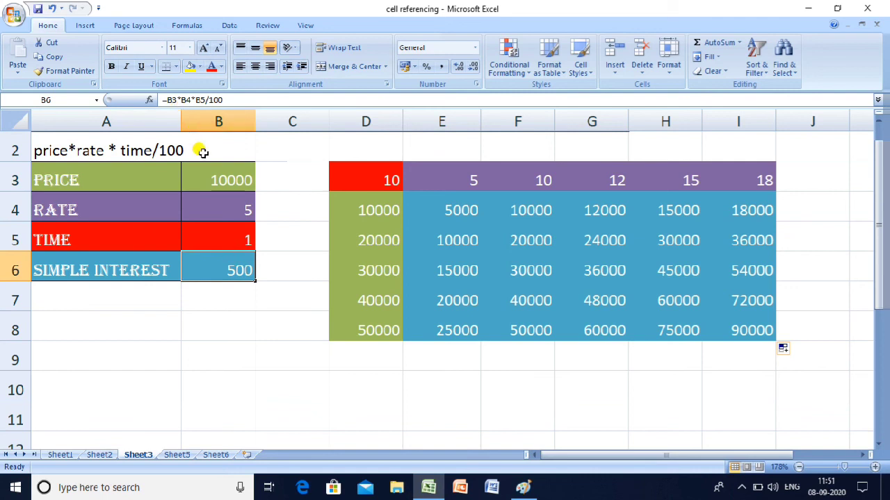
pyautogui.press('F2')
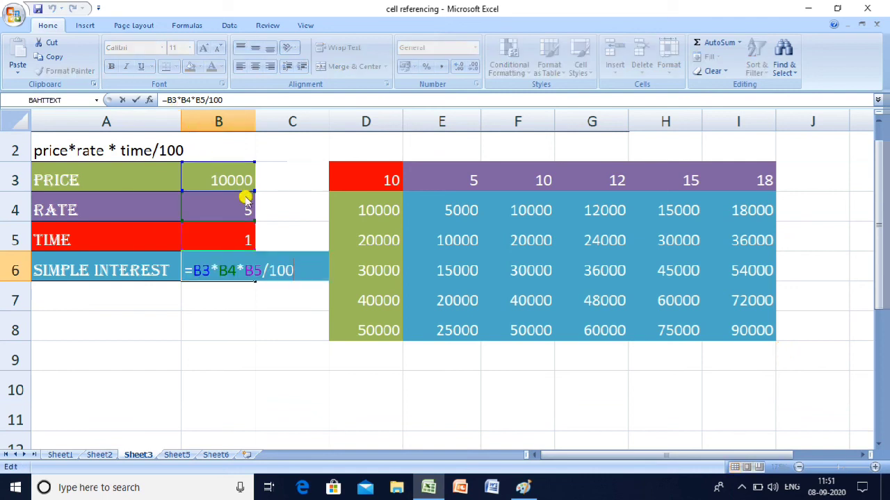
pyautogui.press('Return')
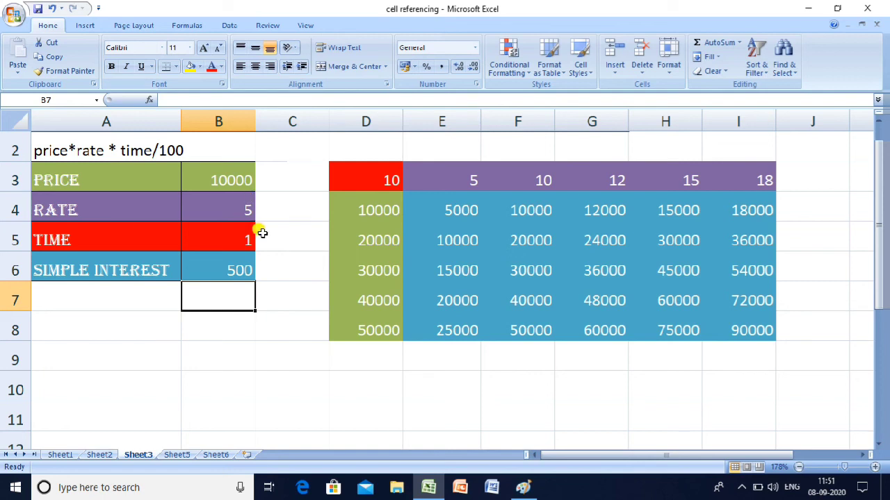
# Step: Examine the mixed-reference formulas in E4 through E7 and the price, rate and time cells they refer to
pyautogui.click(372, 170)
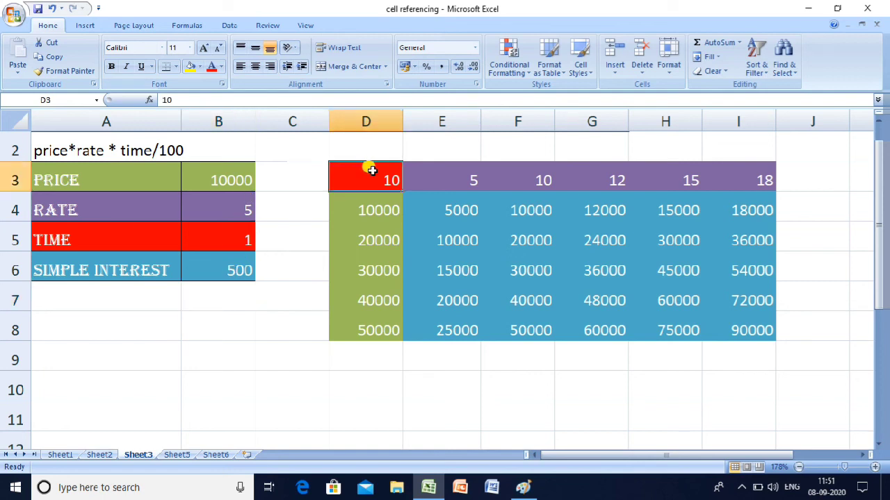
pyautogui.click(451, 205)
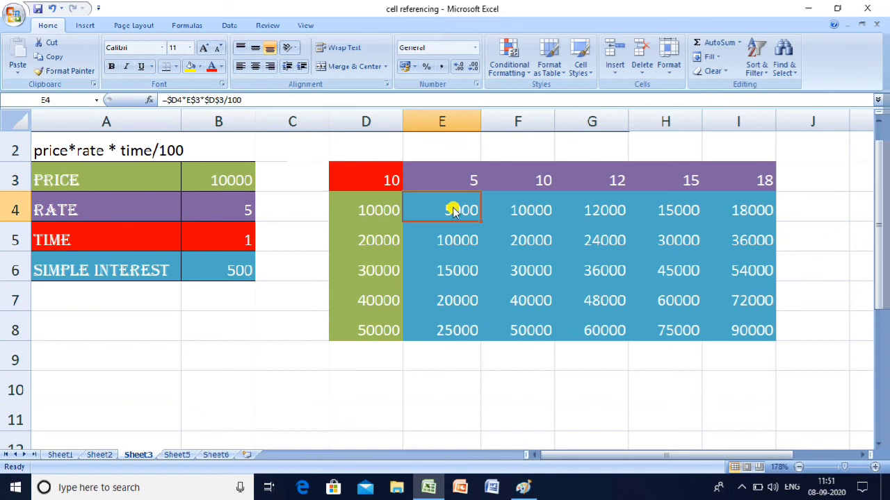
pyautogui.click(221, 101)
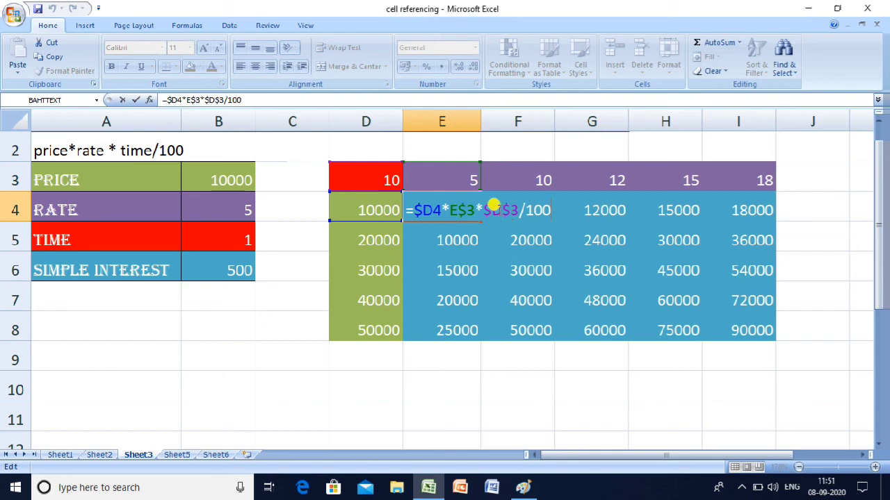
pyautogui.press('Return')
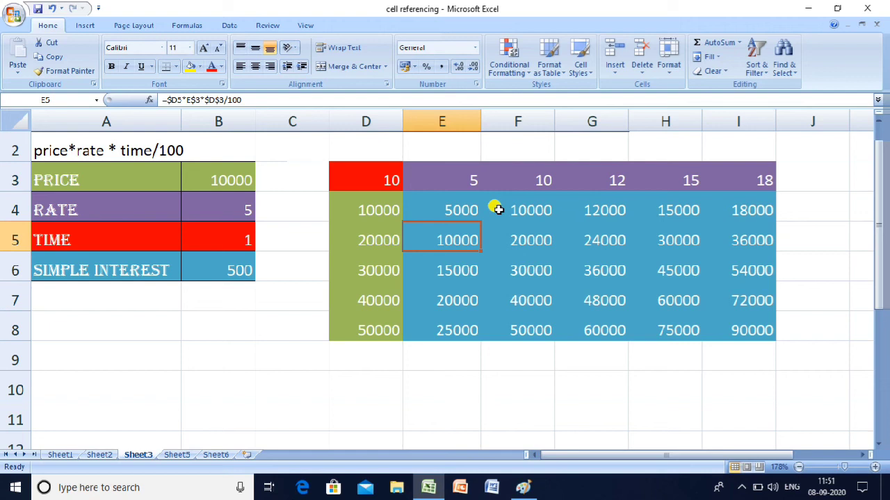
pyautogui.press('F2')
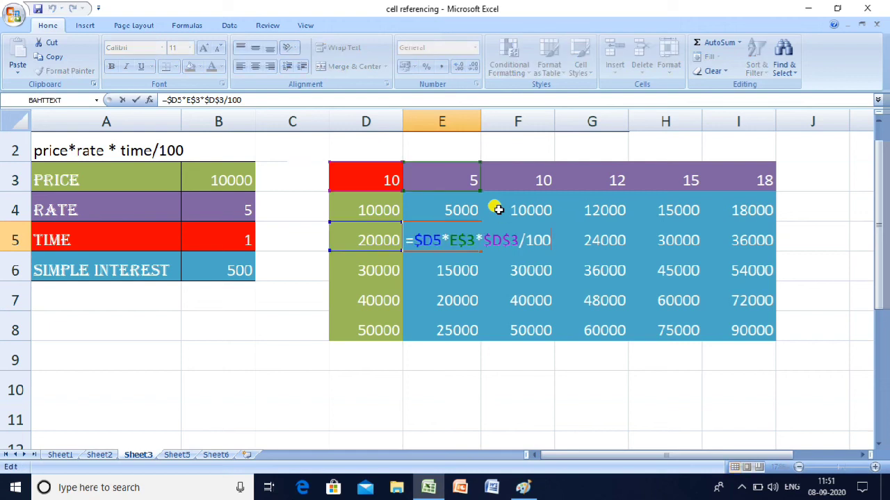
pyautogui.press('Return')
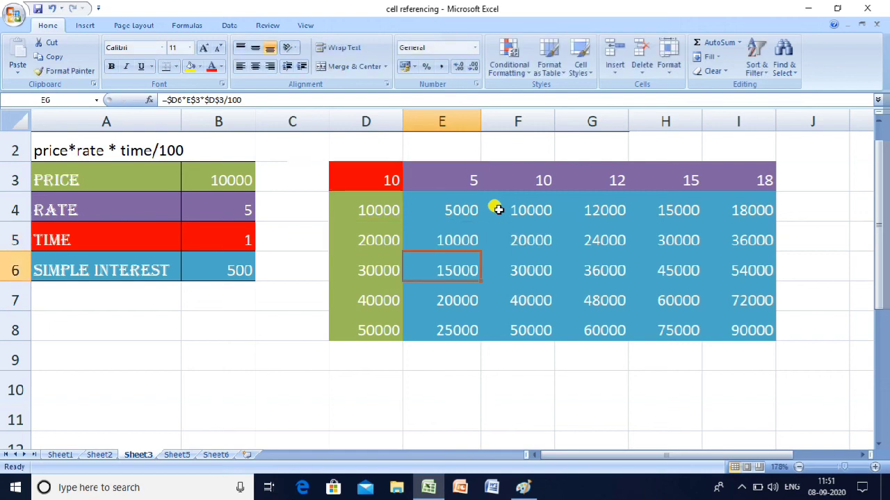
pyautogui.press('F2')
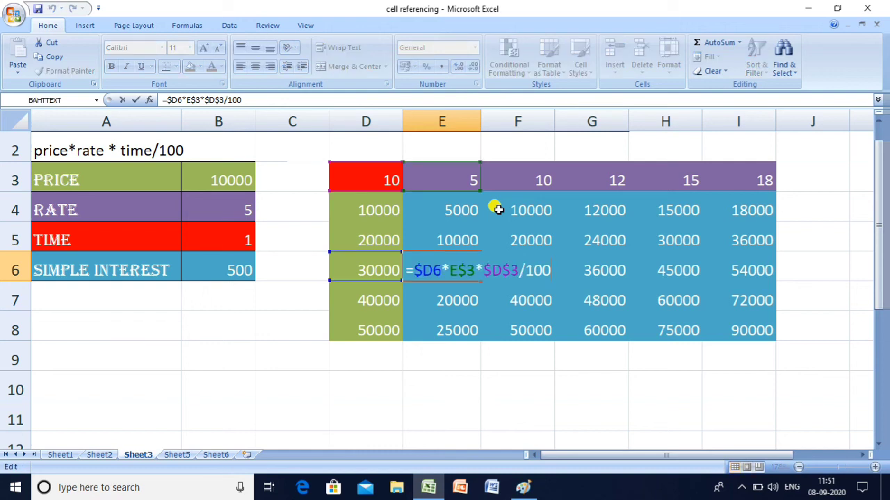
pyautogui.press('Return')
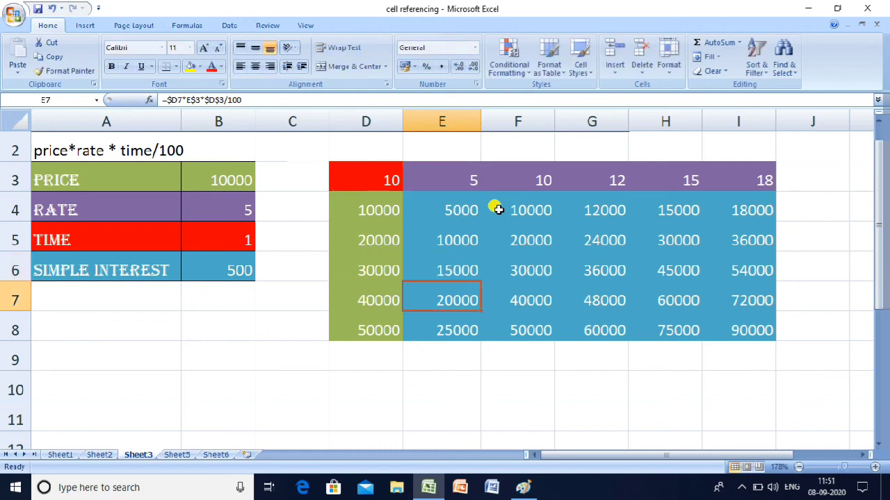
pyautogui.press('Up')
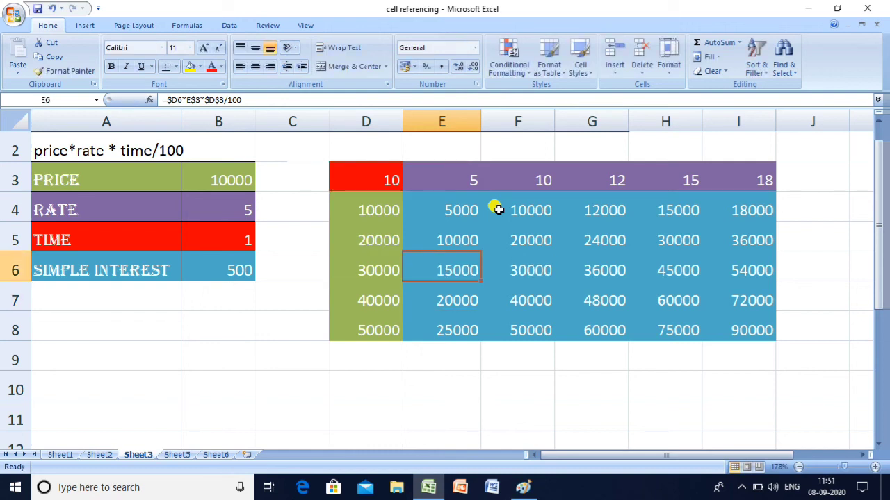
pyautogui.press('F2')
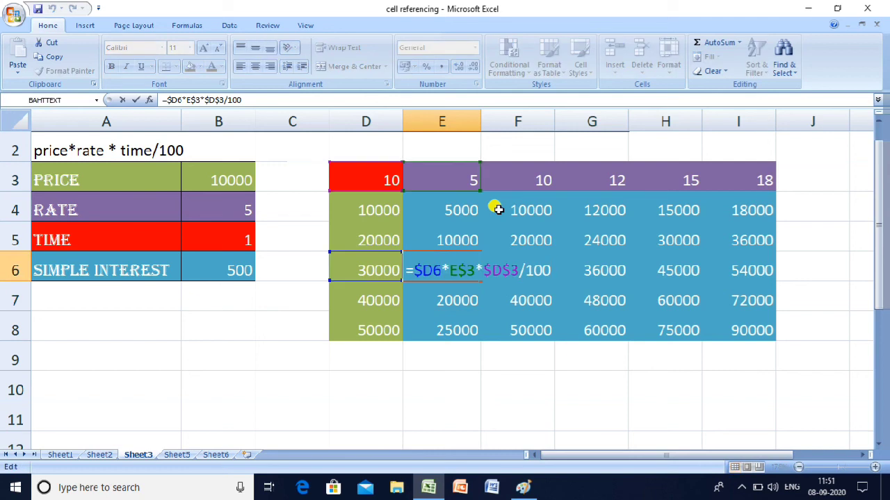
pyautogui.press('Return')
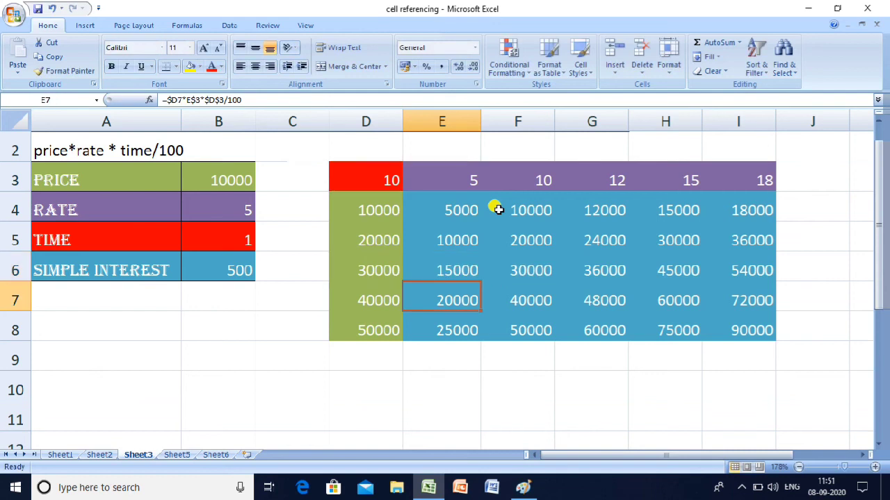
pyautogui.press('F2')
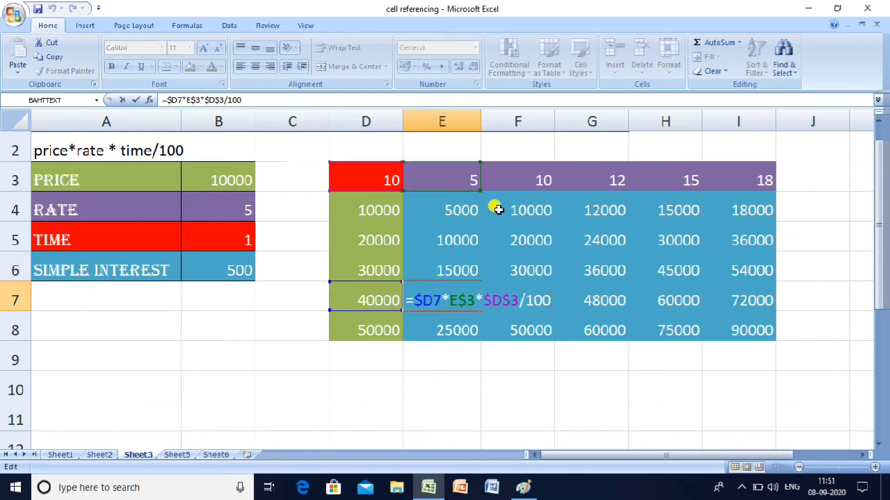
pyautogui.press('Tab')
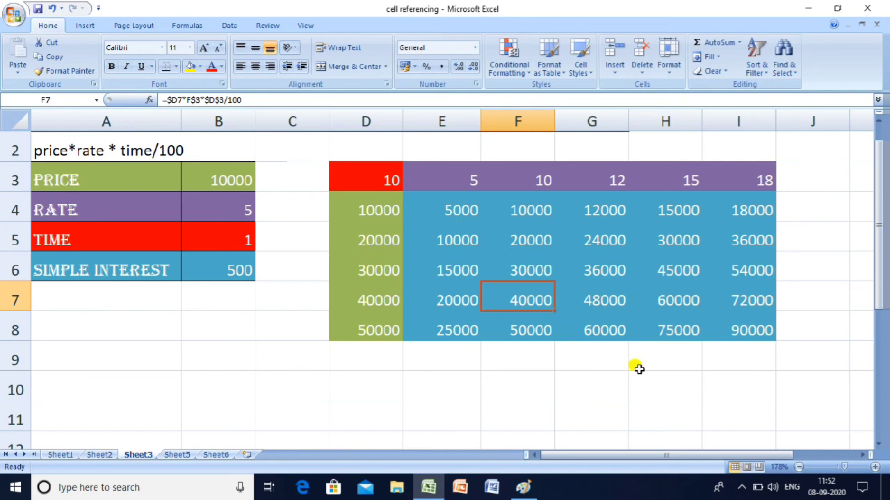
# Step: Display the formulas in place of the calculated results on Sheet3
pyautogui.click(863, 455)
pyautogui.click(863, 454)
pyautogui.hotkey('ctrl', '`')
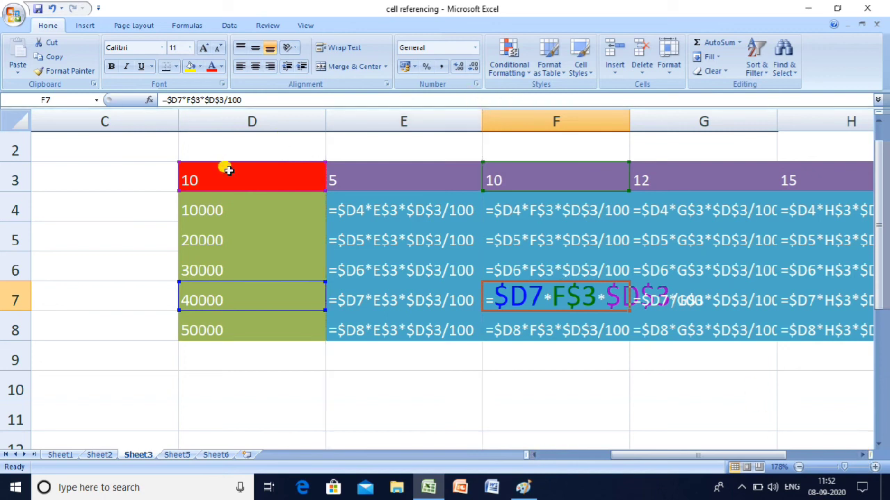
# Step: Toggle Show Formulas off and back on to compare the interest table's results with its formulas
pyautogui.click(174, 29)
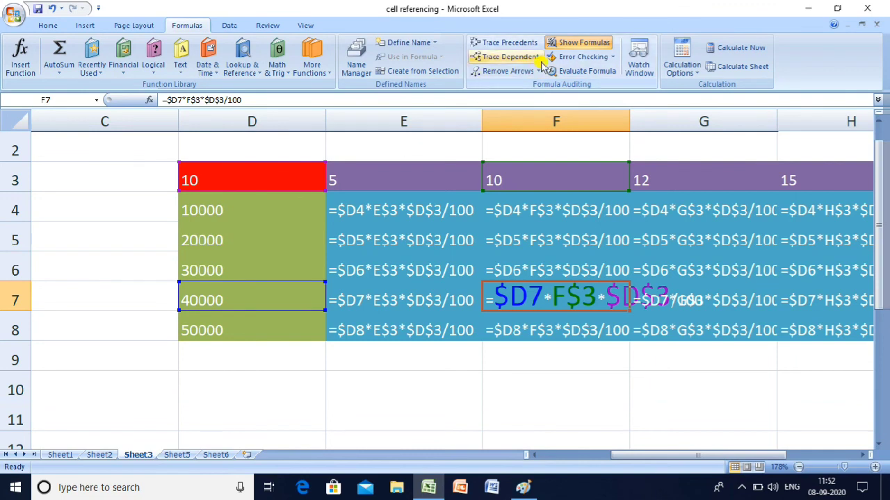
pyautogui.click(581, 46)
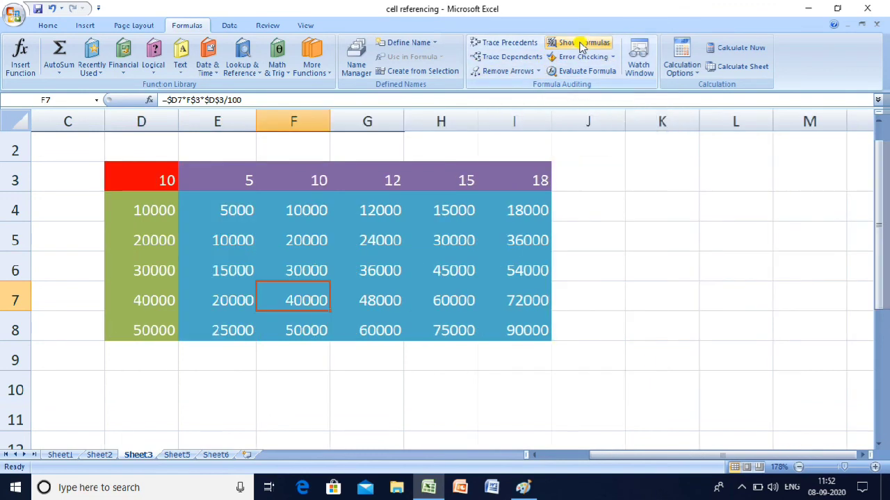
pyautogui.click(581, 46)
pyautogui.click(581, 46)
pyautogui.click(581, 46)
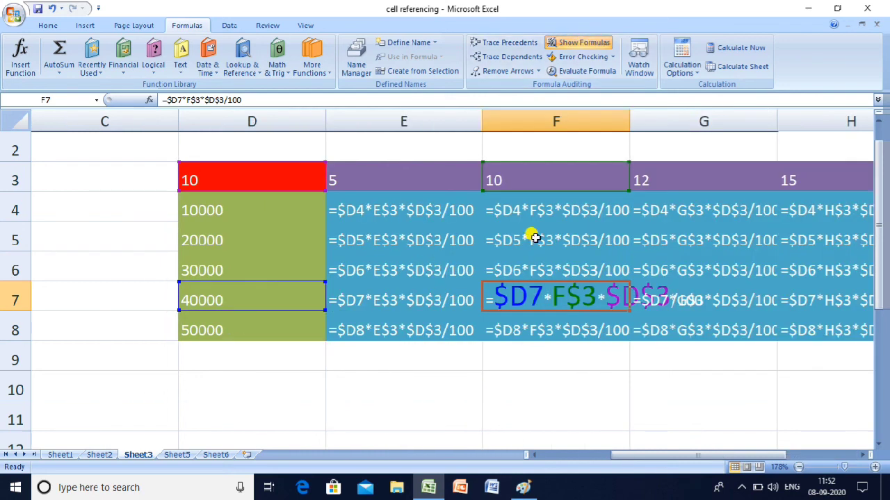
pyautogui.click(862, 454)
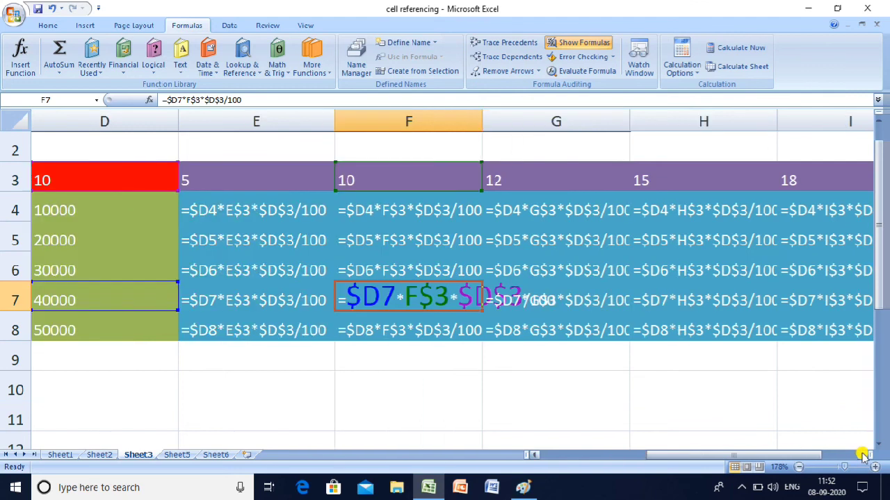
pyautogui.click(755, 426)
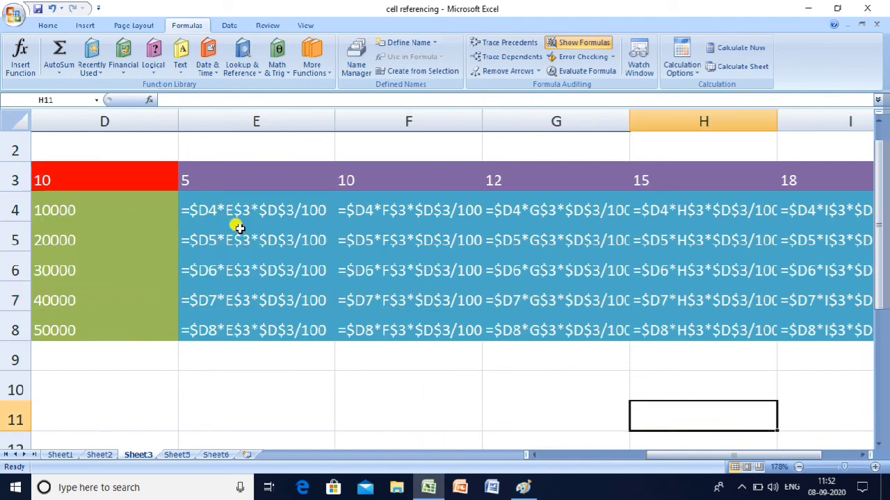
# Step: Apply All Borders to the whole interest table in D3:I8
pyautogui.click(74, 183)
pyautogui.hotkey('shift', 'Down')
pyautogui.hotkey('shift', 'Down')
pyautogui.hotkey('shift', 'Down')
pyautogui.hotkey('shift', 'Down')
pyautogui.hotkey('shift', 'Down')
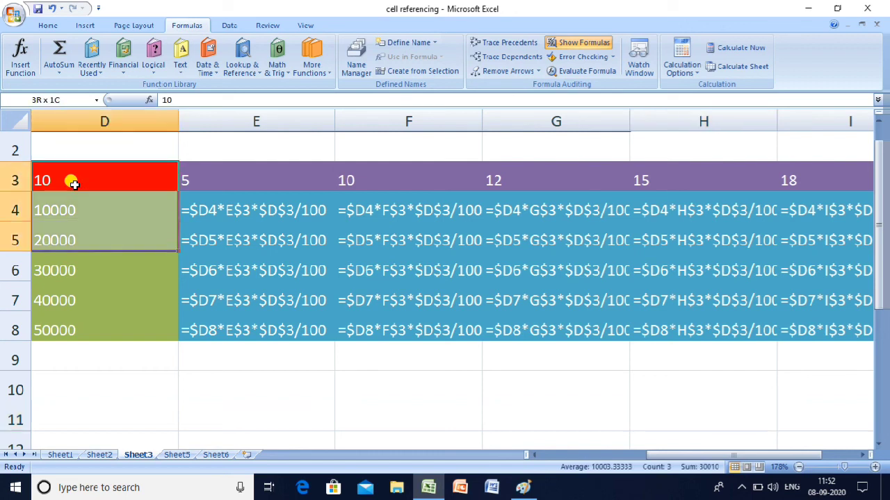
pyautogui.hotkey('shift', 'Right')
pyautogui.hotkey('shift', 'Right')
pyautogui.hotkey('shift', 'Right')
pyautogui.hotkey('shift', 'Right')
pyautogui.hotkey('shift', 'Right')
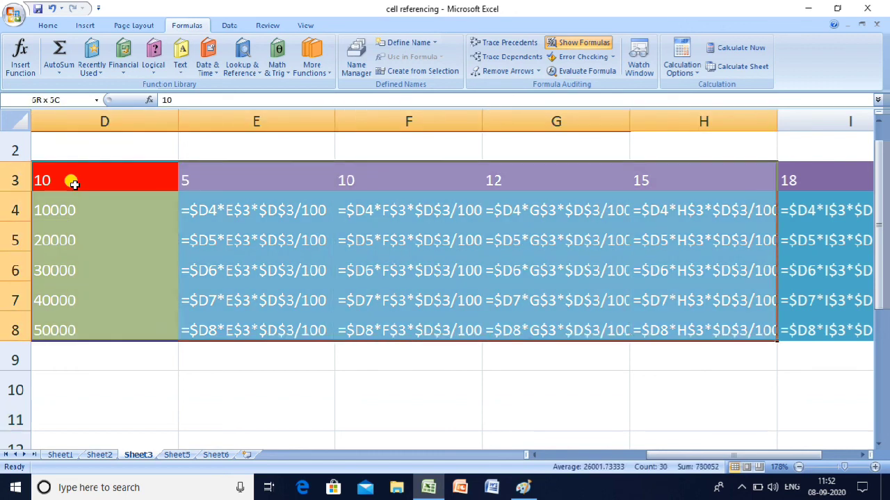
pyautogui.click(45, 26)
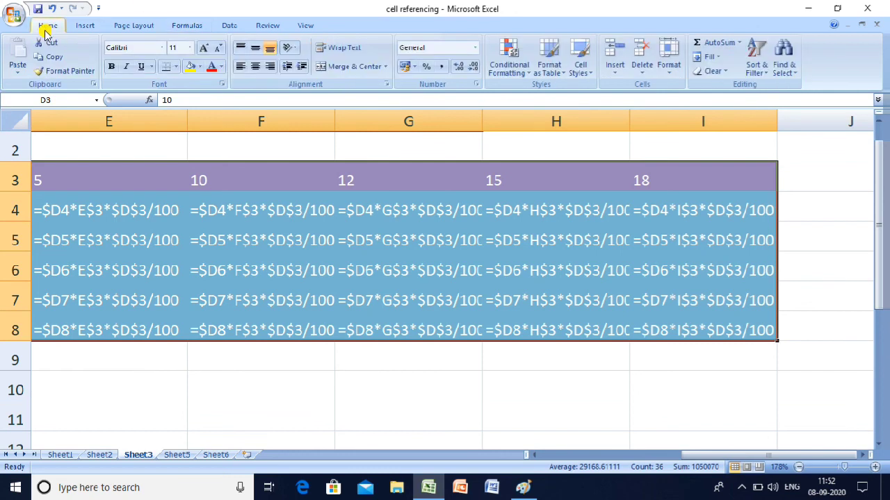
pyautogui.click(176, 66)
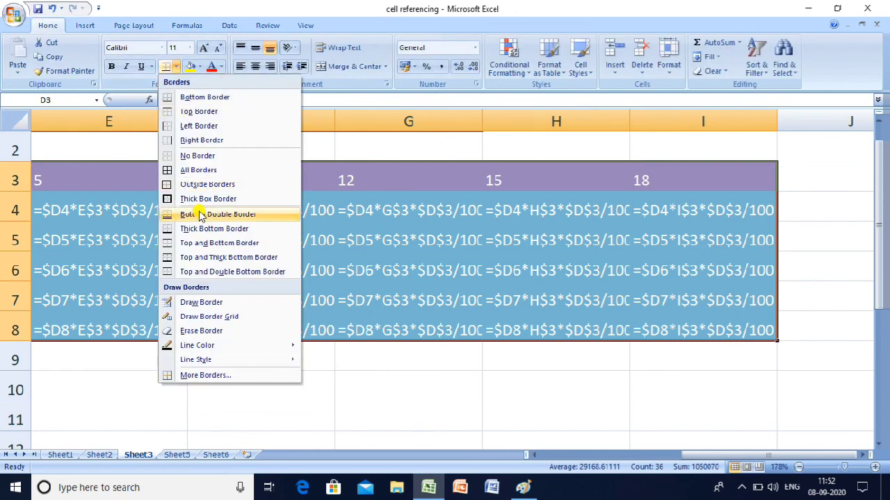
pyautogui.click(194, 172)
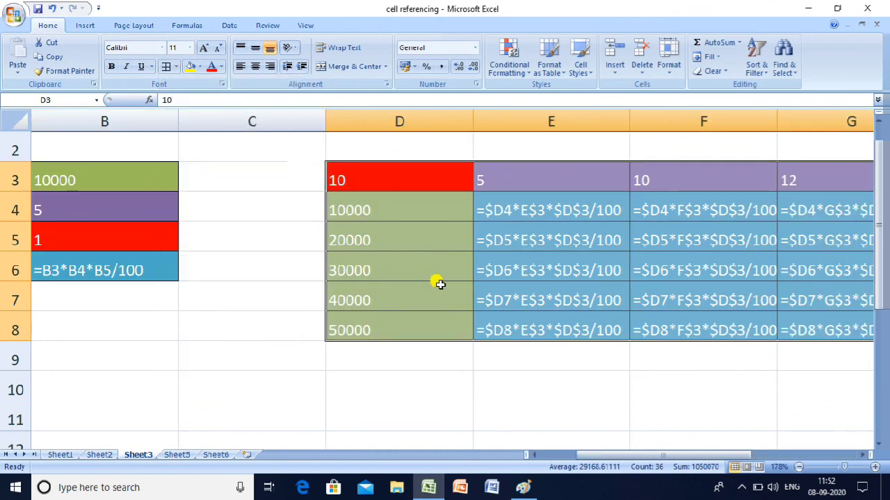
pyautogui.click(436, 286)
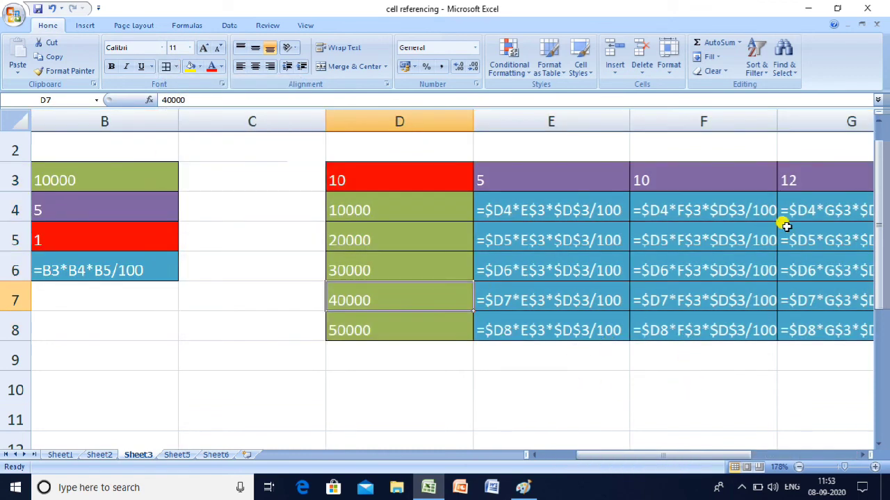
# Step: Autofit the widths of columns F, G and H so their formulas fit fully
pyautogui.doubleClick(773, 124)
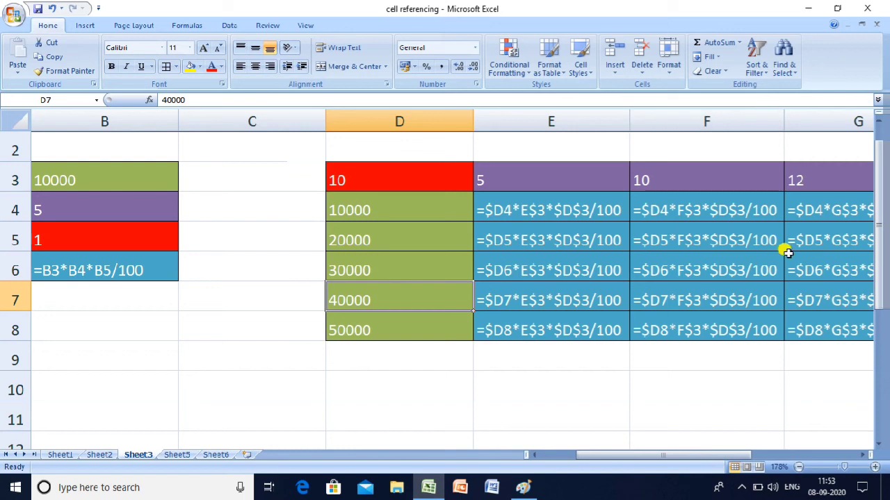
pyautogui.click(863, 455)
pyautogui.click(863, 455)
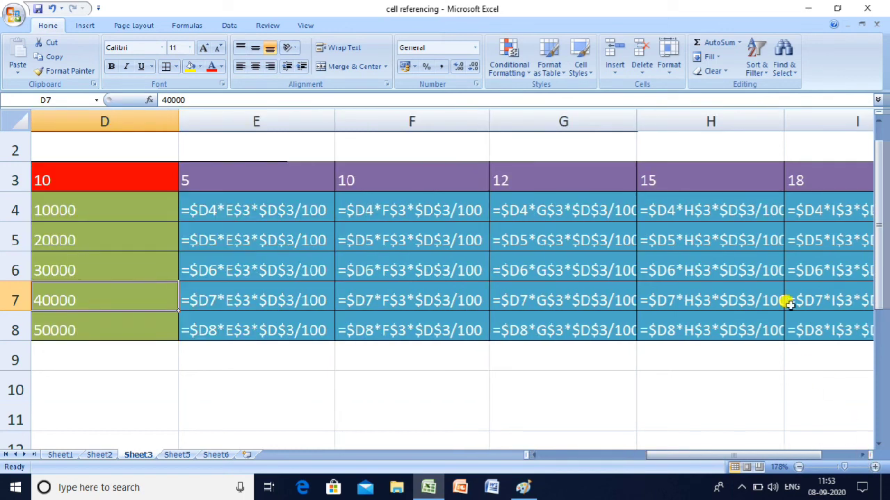
pyautogui.doubleClick(638, 123)
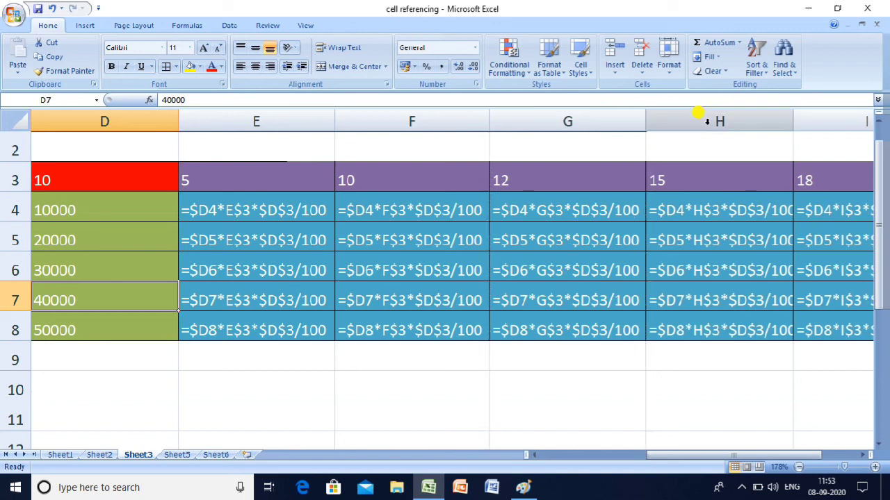
pyautogui.doubleClick(793, 125)
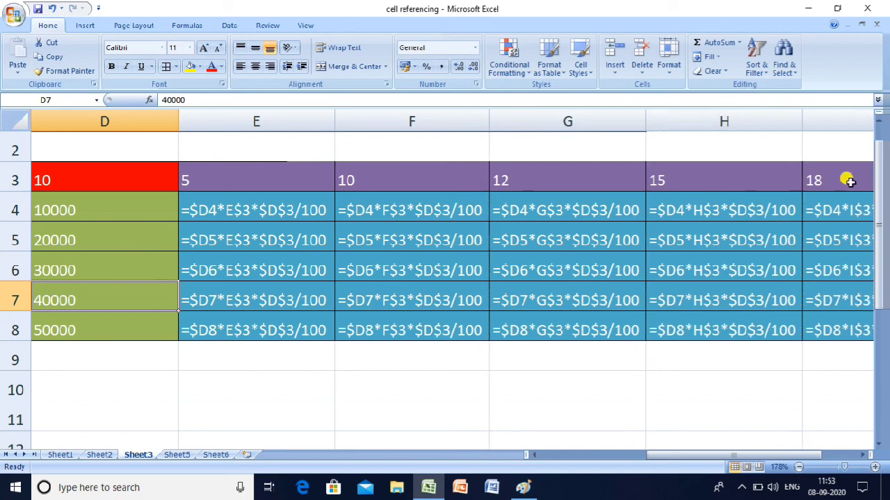
# Step: Examine the formulas in H7 and H8 and look back across the displayed formulas of the interest table
pyautogui.click(862, 455)
pyautogui.click(862, 455)
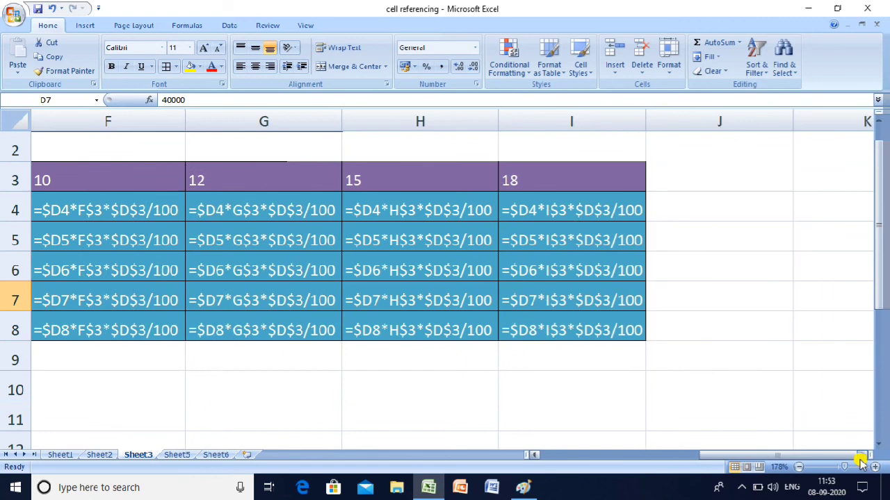
pyautogui.doubleClick(436, 300)
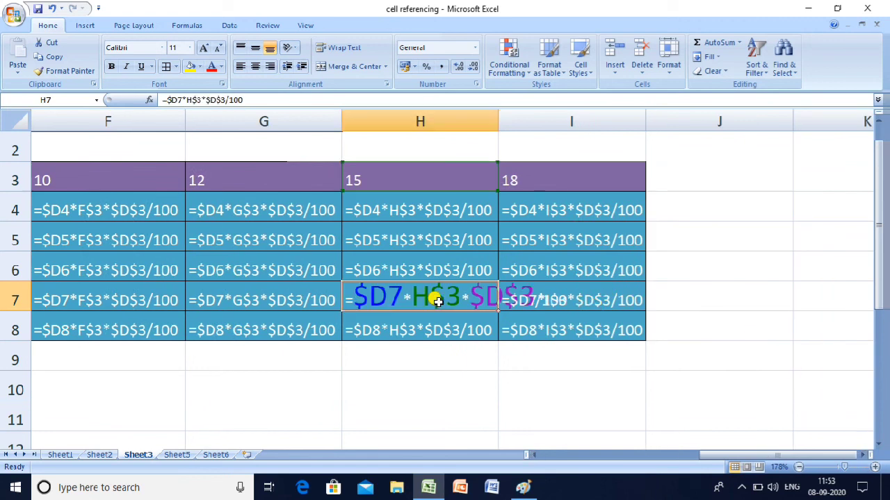
pyautogui.press('Return')
pyautogui.press('F2')
pyautogui.press('Return')
pyautogui.press('Left')
pyautogui.press('Left')
pyautogui.press('Left')
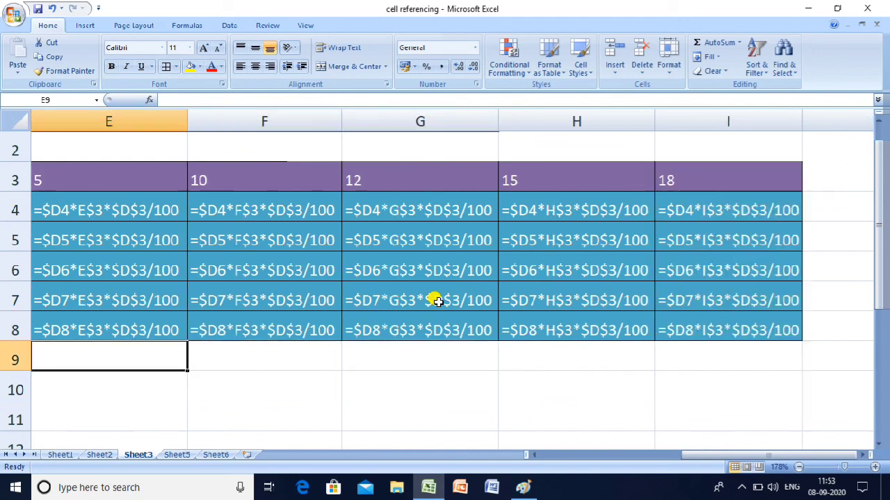
pyautogui.press('Left')
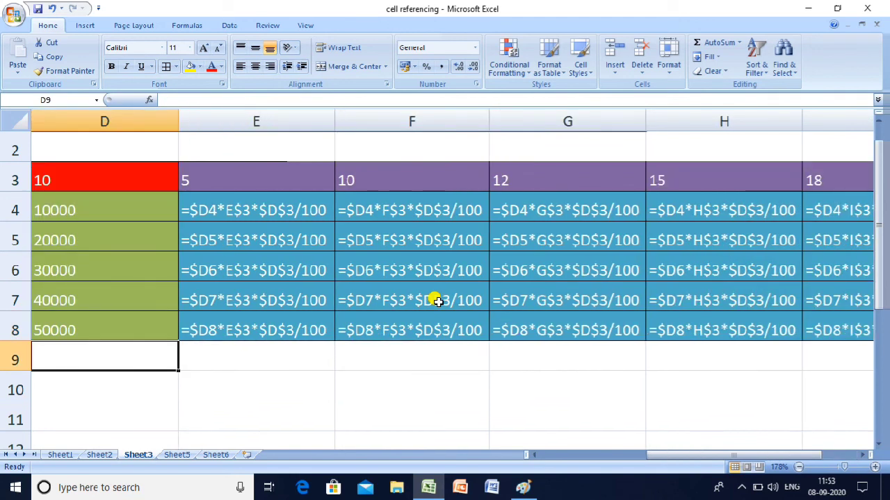